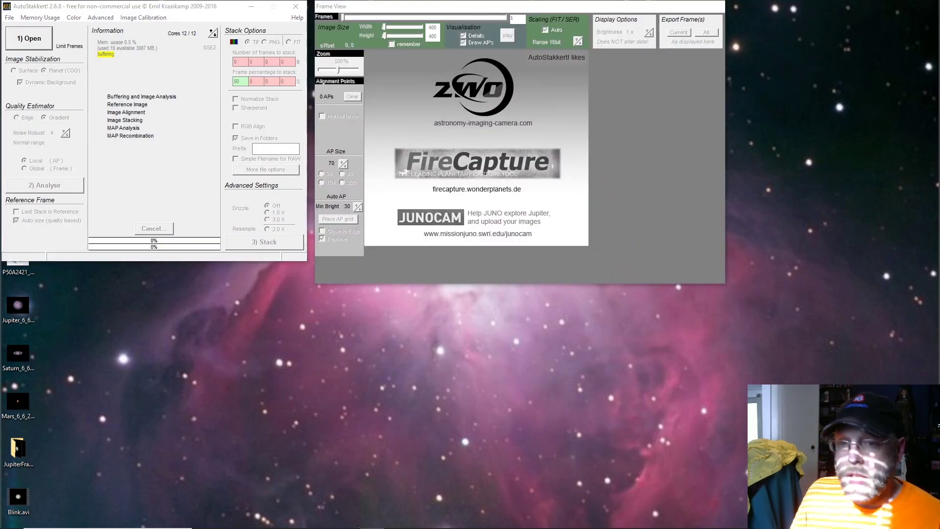
- Arrange the AutoStakkert! main stacking window and frame view window side by side
{"action": "left_click_drag", "start_coordinate": [86, 9], "coordinate": [87, 22]}
{"action": "left_click_drag", "start_coordinate": [336, 3], "coordinate": [355, 7]}
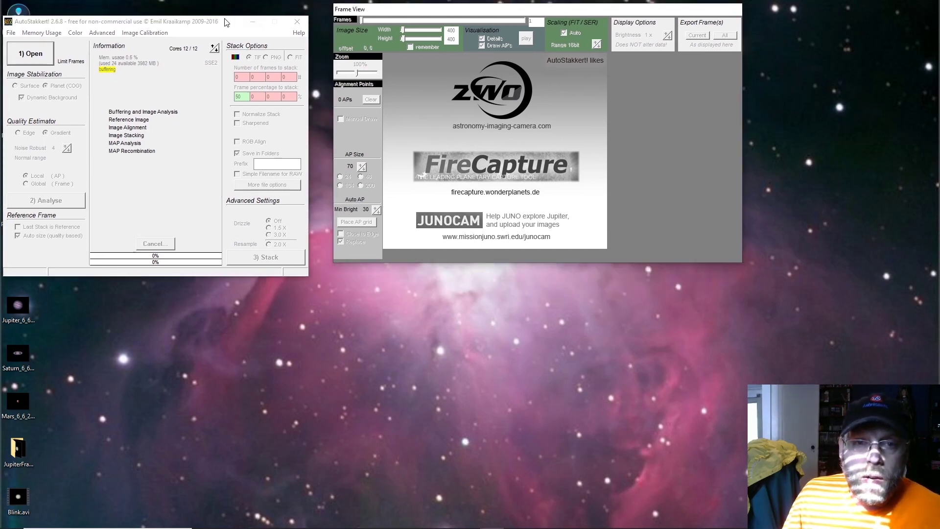
{"action": "left_click_drag", "start_coordinate": [182, 22], "coordinate": [203, 9]}
- Load recordings 02_57_13.ser through 04_36_30.ser from the Capture folder
{"action": "left_click", "coordinate": [34, 23]}
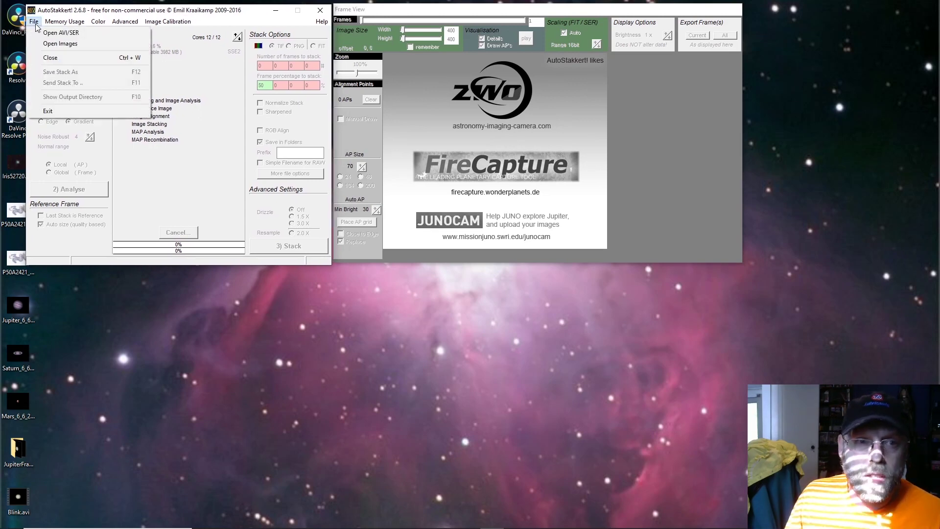
{"action": "left_click", "coordinate": [71, 34]}
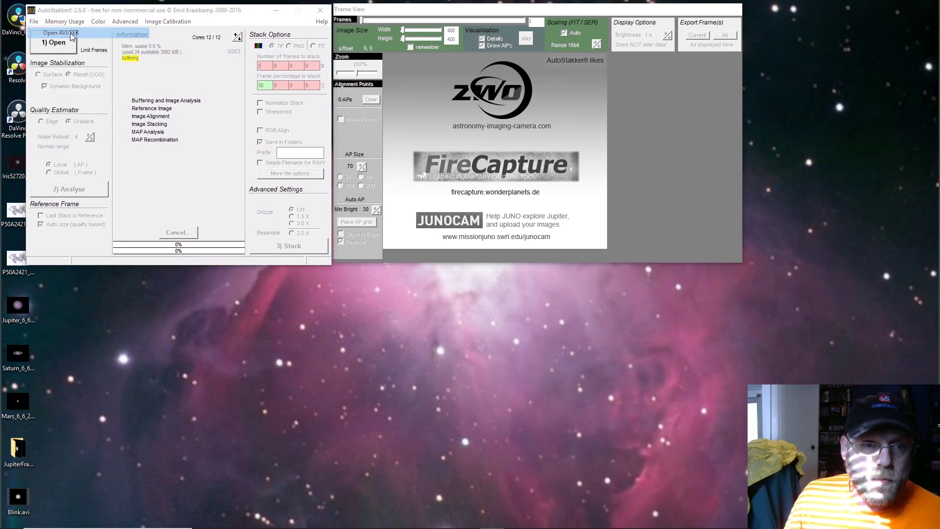
{"action": "left_click", "coordinate": [373, 157]}
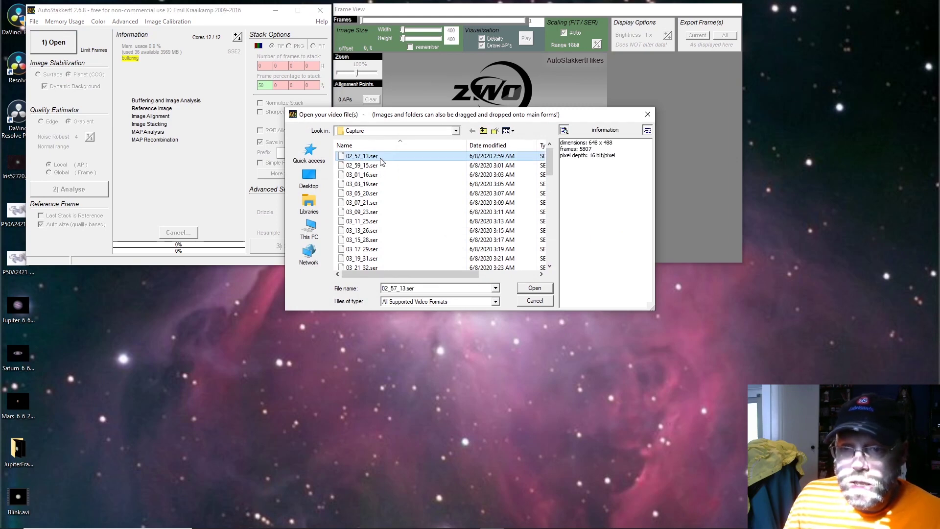
{"action": "scroll", "coordinate": [382, 161], "scroll_direction": "down", "scroll_amount": 13}
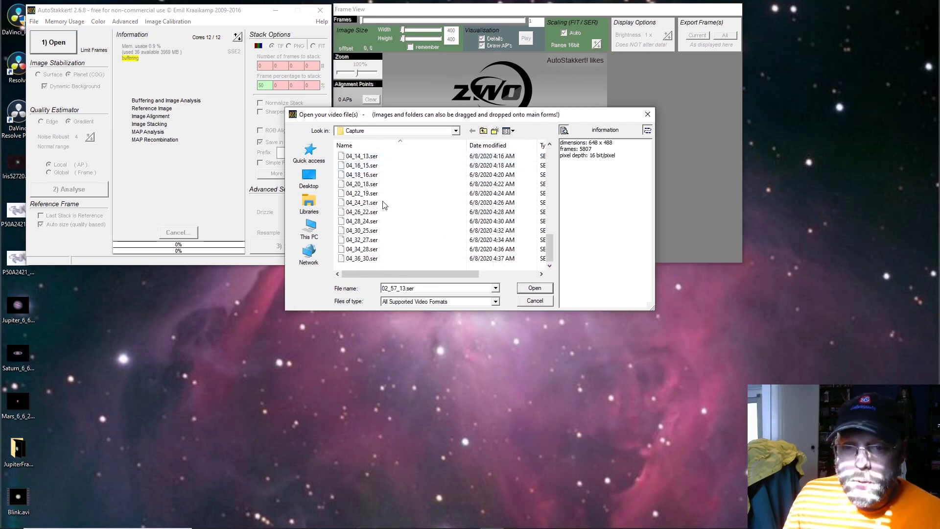
{"action": "left_click", "coordinate": [362, 258], "text": "shift"}
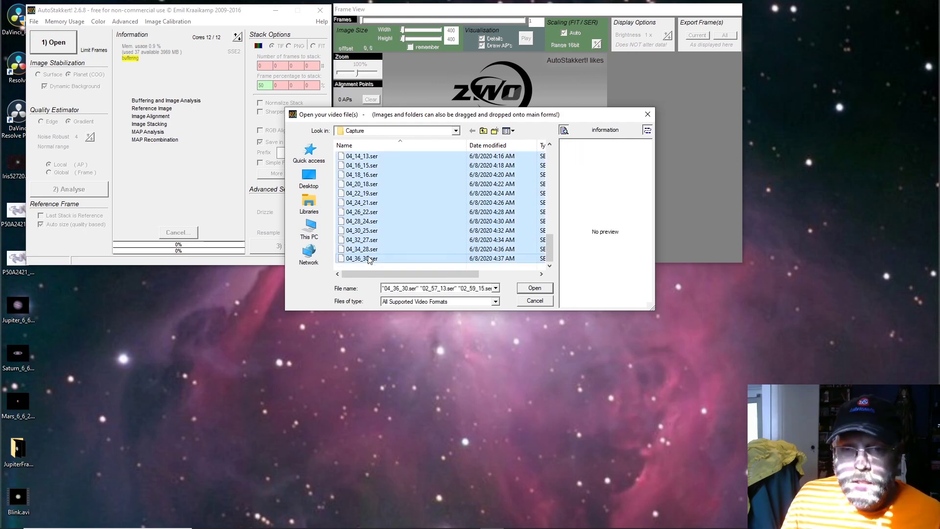
{"action": "mouse_move", "coordinate": [548, 240]}
{"action": "left_mouse_down"}
{"action": "mouse_move", "coordinate": [548, 152]}
{"action": "mouse_move", "coordinate": [548, 260]}
{"action": "left_mouse_up"}
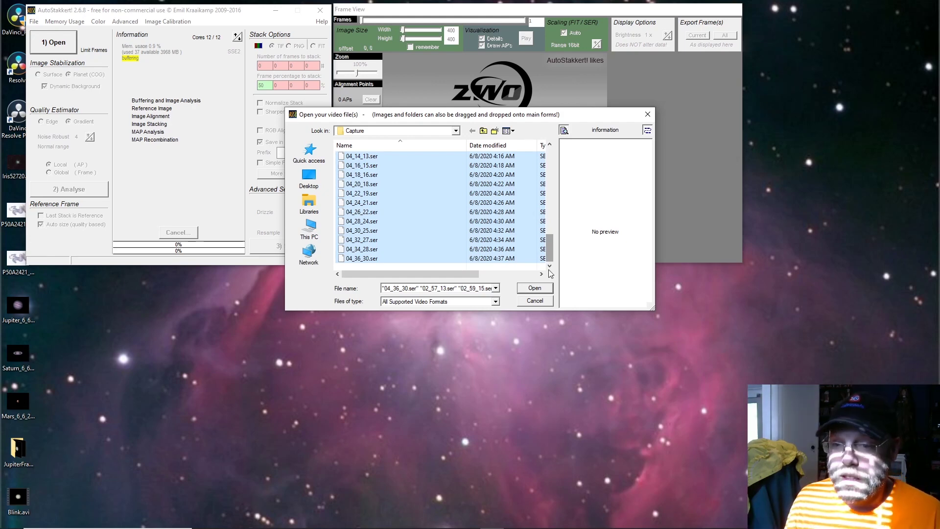
{"action": "left_click", "coordinate": [540, 289]}
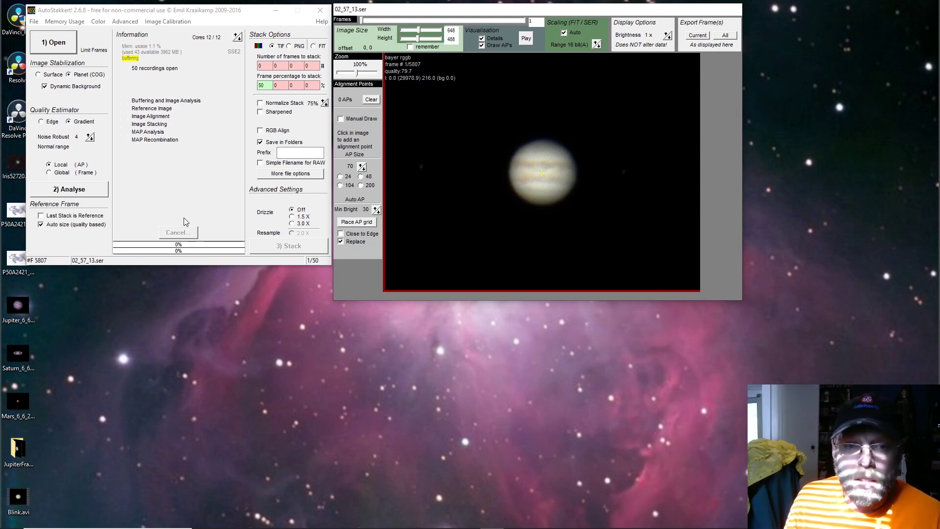
- Analyse the frames, then place a grid of 78 alignment points of size 24 over Jupiter
{"action": "left_click", "coordinate": [77, 190]}
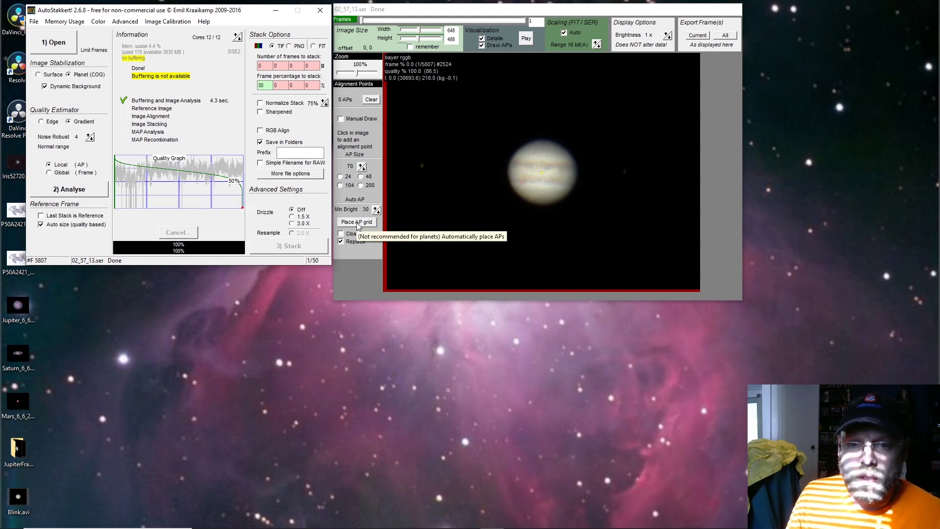
{"action": "left_click", "coordinate": [341, 176]}
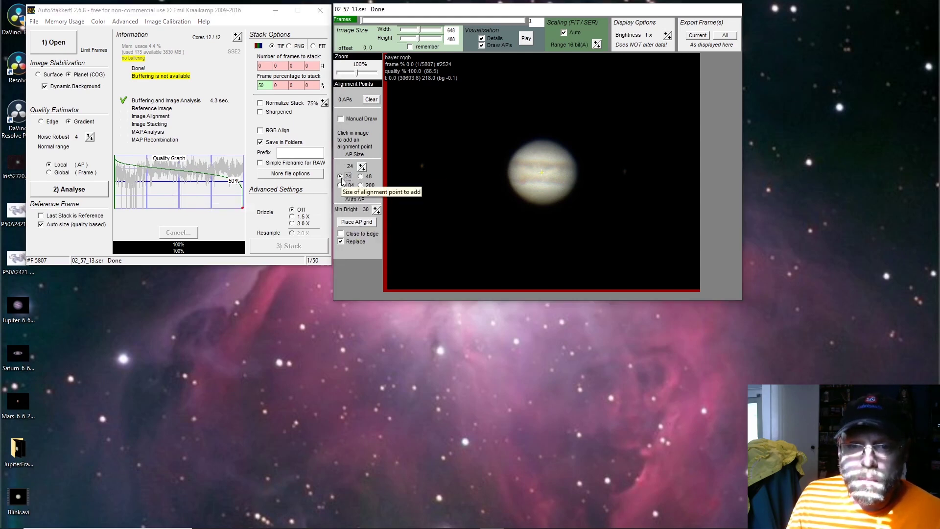
{"action": "left_click", "coordinate": [357, 221]}
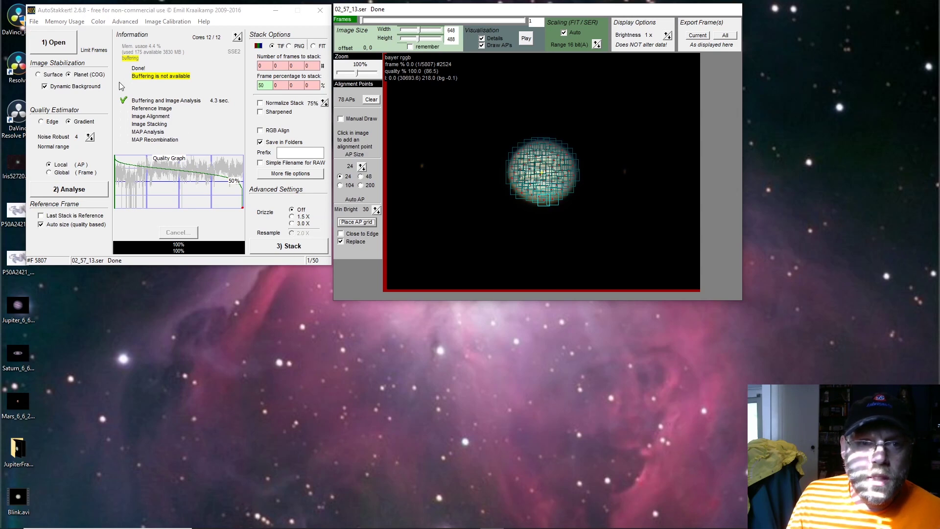
{"action": "left_click", "coordinate": [263, 85]}
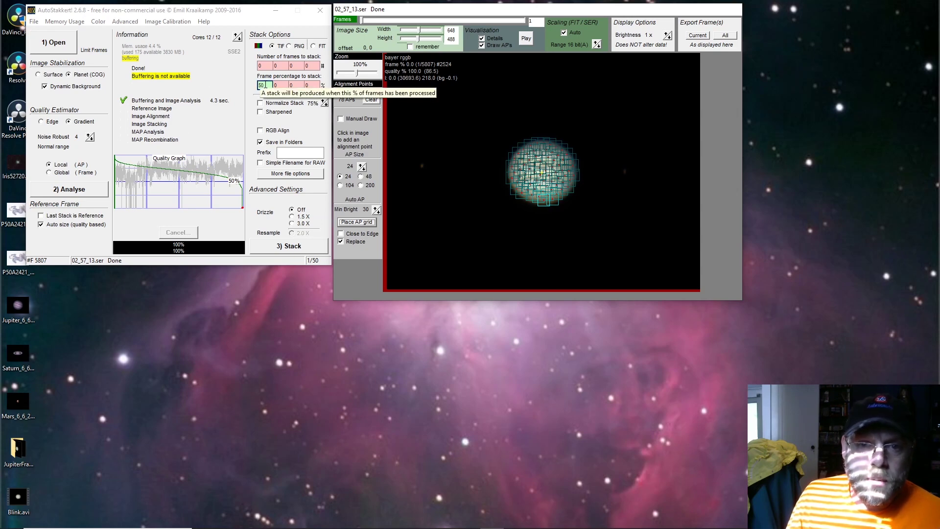
- Change the frame percentage to stack from 50 to 35 and stack all 50 recordings
{"action": "double_click", "coordinate": [266, 85]}
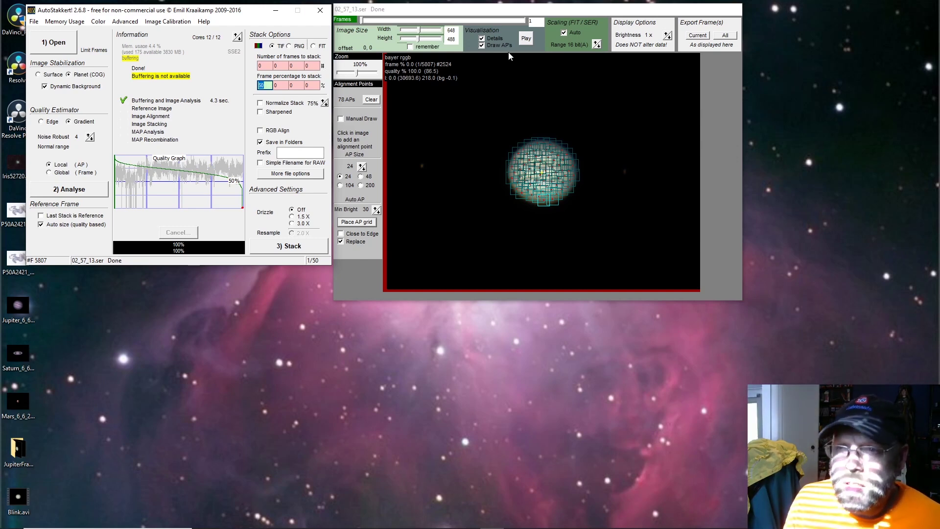
{"action": "left_click", "coordinate": [443, 65]}
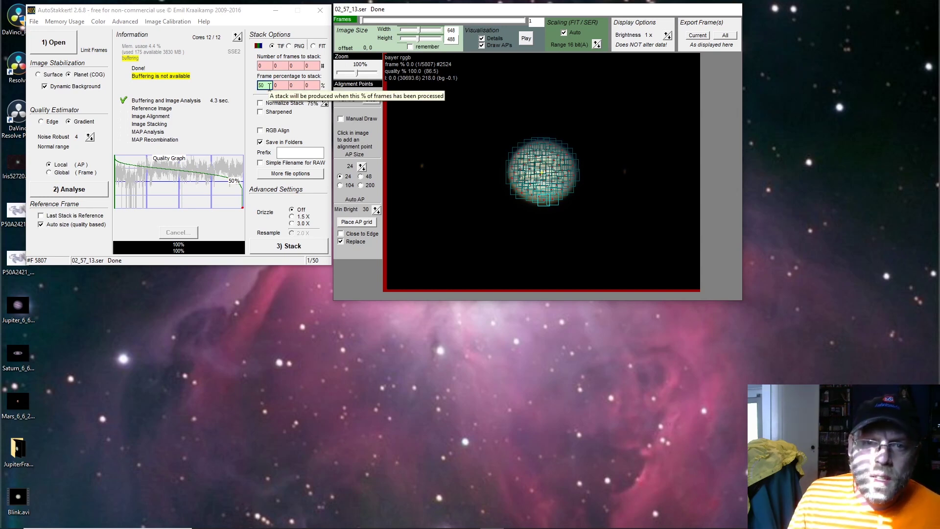
{"action": "left_click_drag", "start_coordinate": [269, 87], "coordinate": [256, 87]}
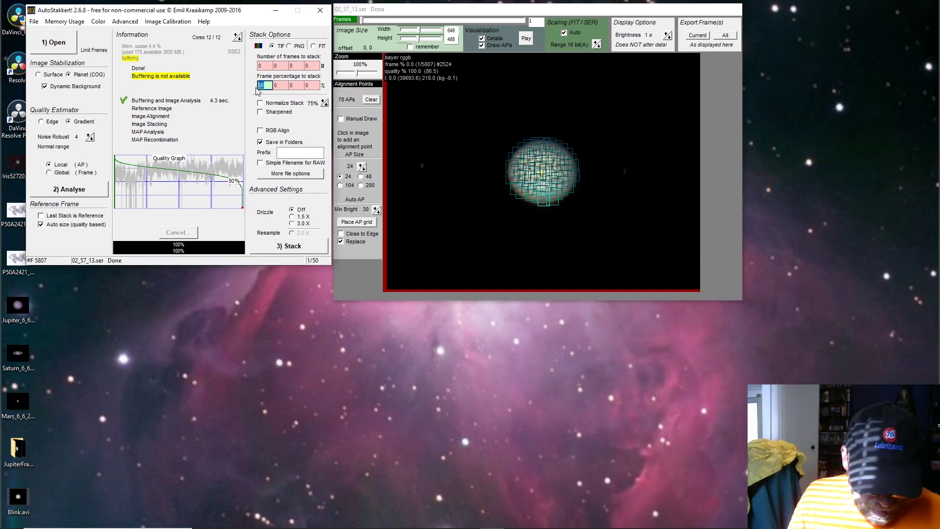
{"action": "type", "text": "3"}
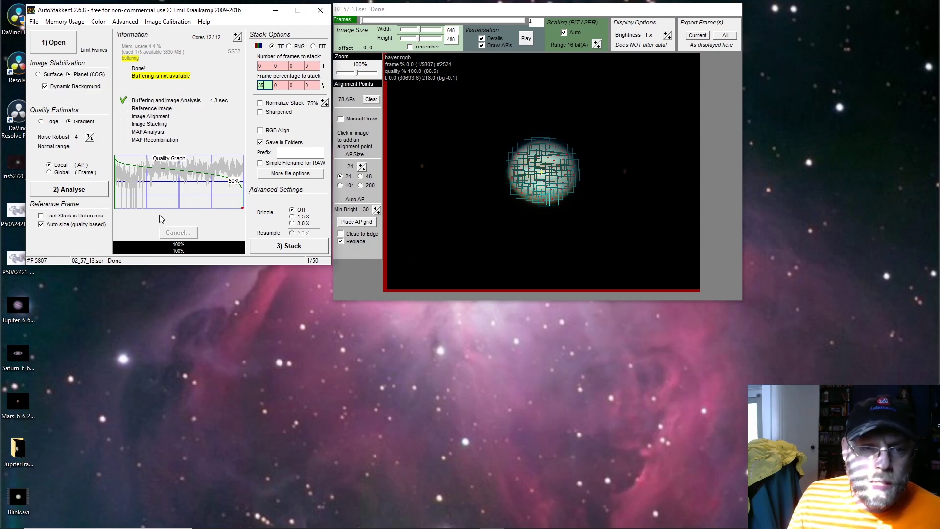
{"action": "left_click", "coordinate": [288, 249]}
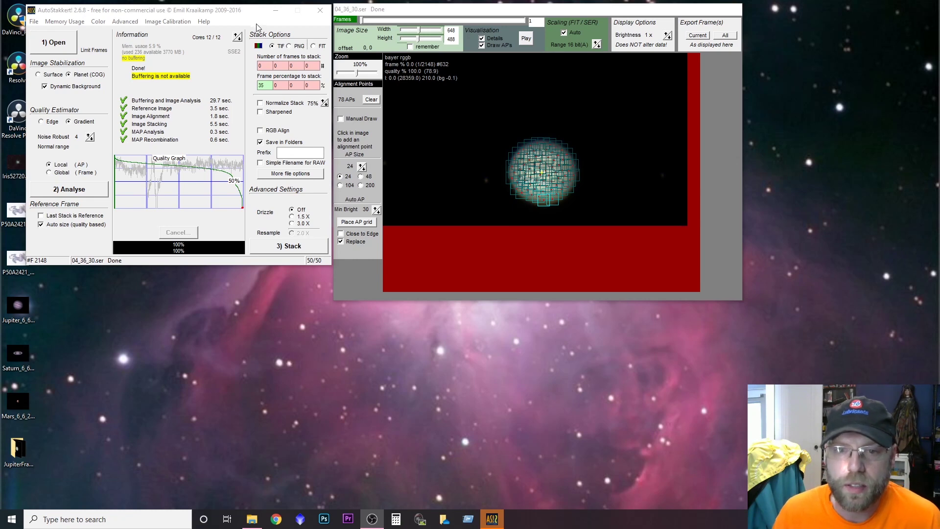
- Close AutoStakkert!, dismiss the 'Unable to write' settings error, and launch PixInsight
{"action": "left_click", "coordinate": [249, 13]}
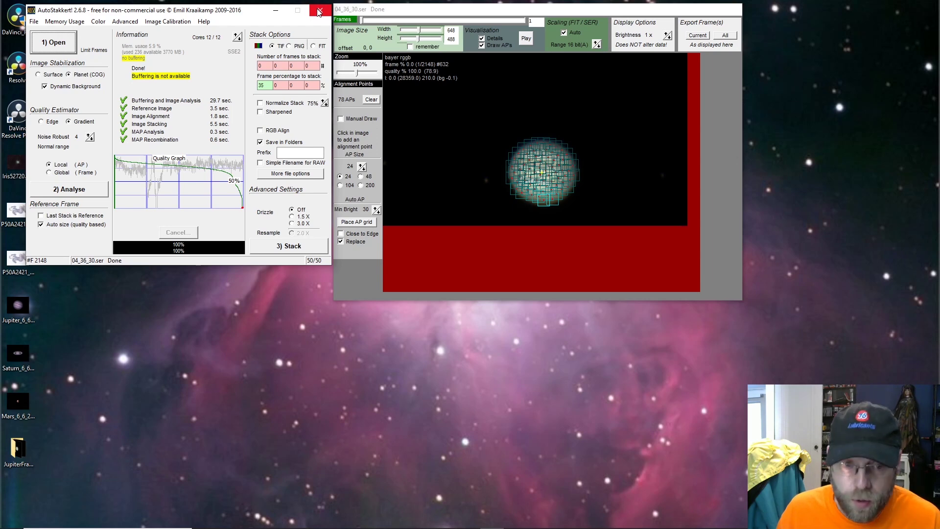
{"action": "left_click", "coordinate": [318, 12]}
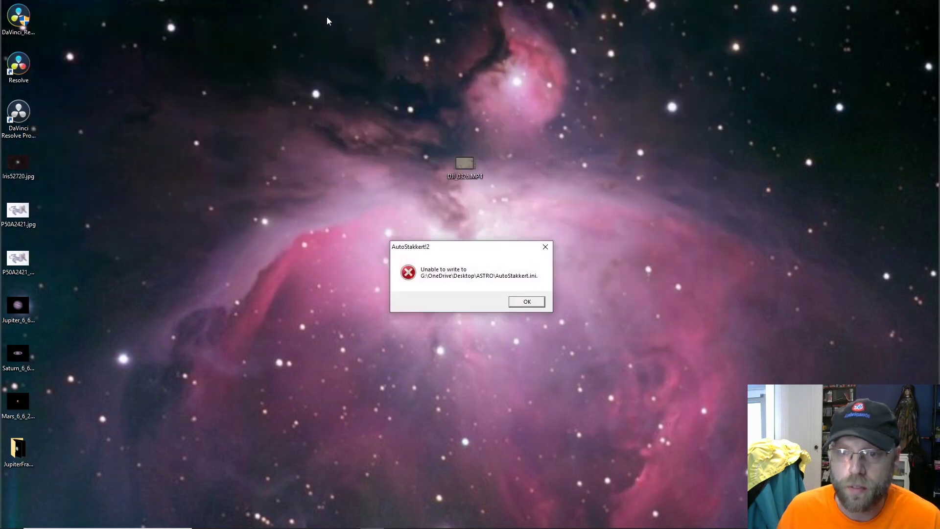
{"action": "left_click", "coordinate": [533, 299]}
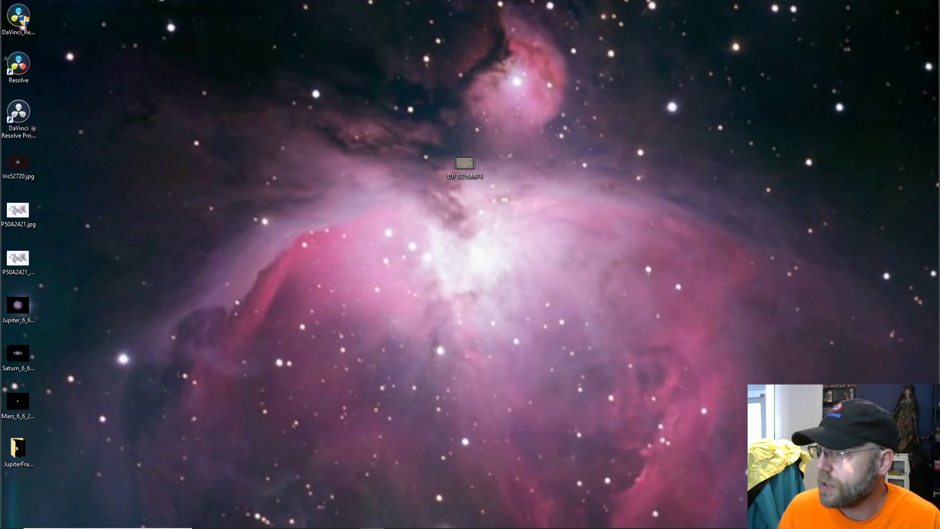
{"action": "mouse_move", "coordinate": [401, 527]}
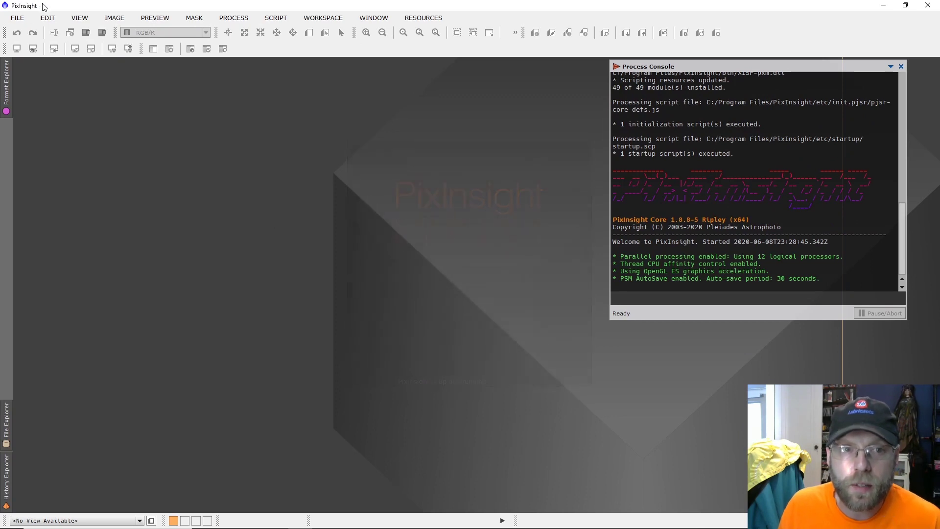
- Open the stacked frame 02_57_13_g4_ap78.tif from the AS_p35 folder
{"action": "left_click", "coordinate": [17, 17]}
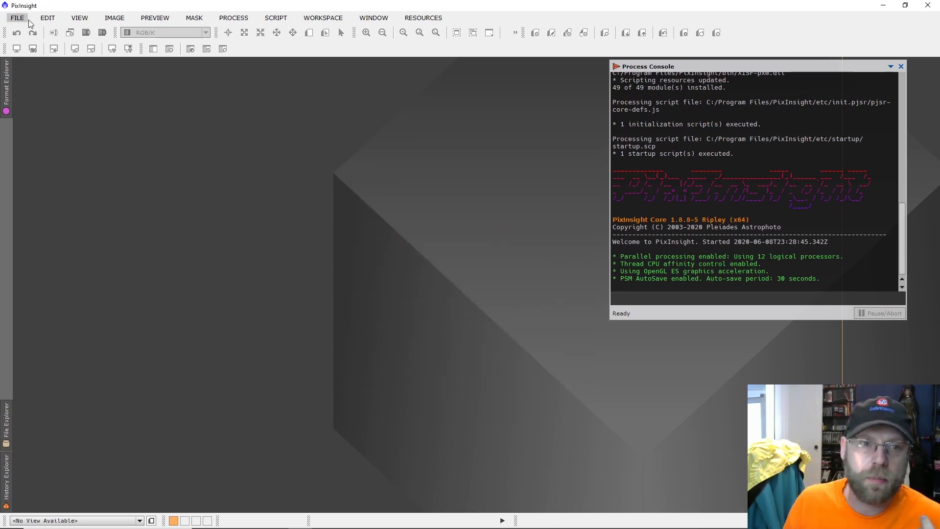
{"action": "mouse_move", "coordinate": [47, 17]}
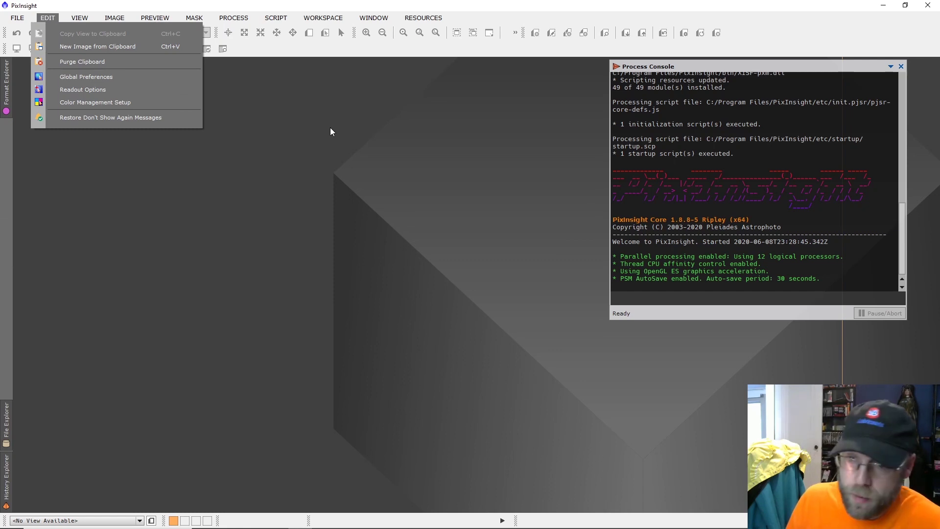
{"action": "left_click", "coordinate": [17, 18]}
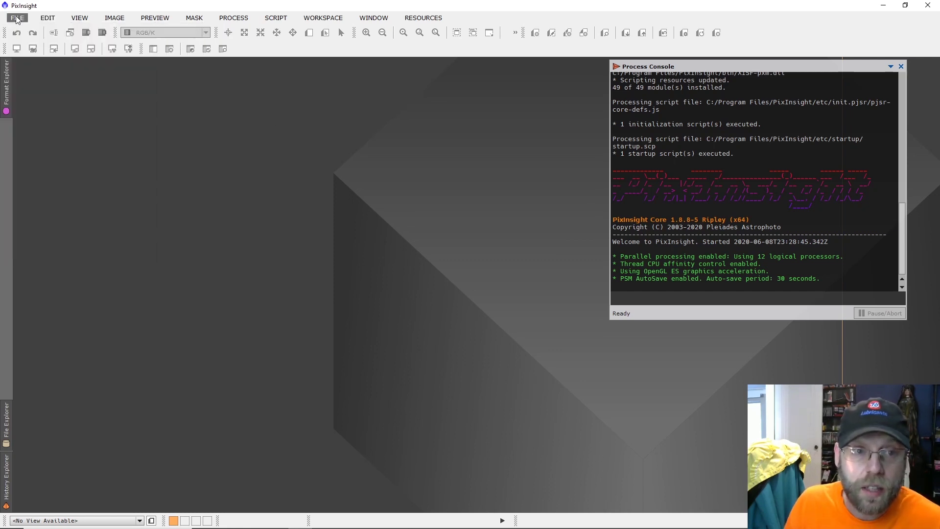
{"action": "left_click", "coordinate": [17, 19]}
{"action": "left_click", "coordinate": [27, 33]}
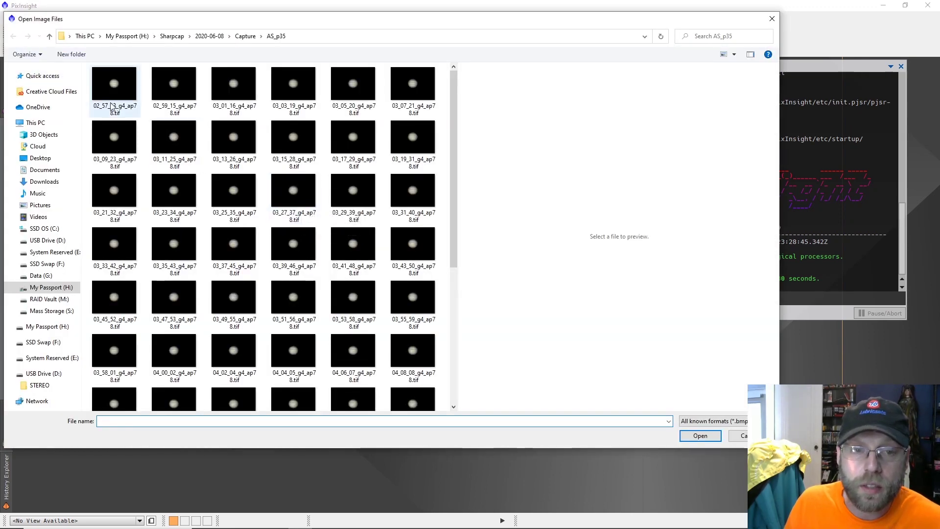
{"action": "scroll", "coordinate": [109, 93], "scroll_direction": "down", "scroll_amount": 3}
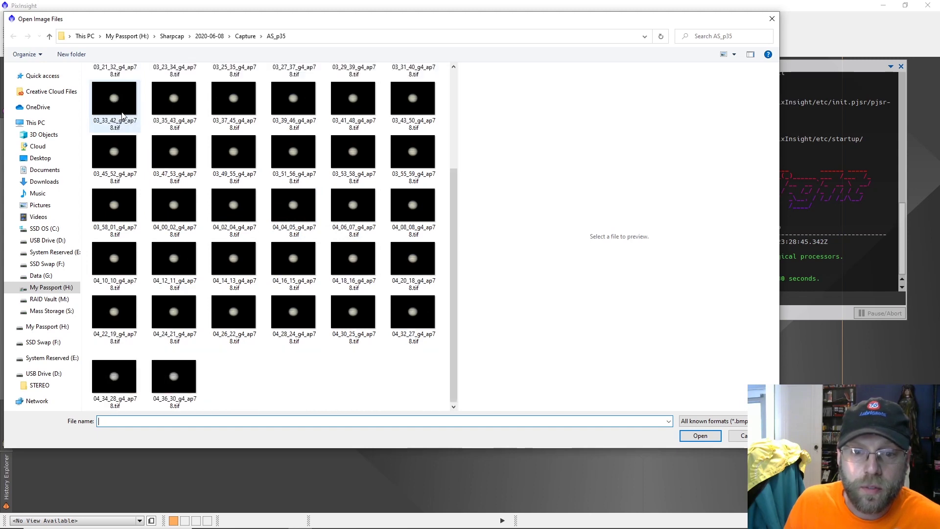
{"action": "scroll", "coordinate": [122, 115], "scroll_direction": "up", "scroll_amount": 3}
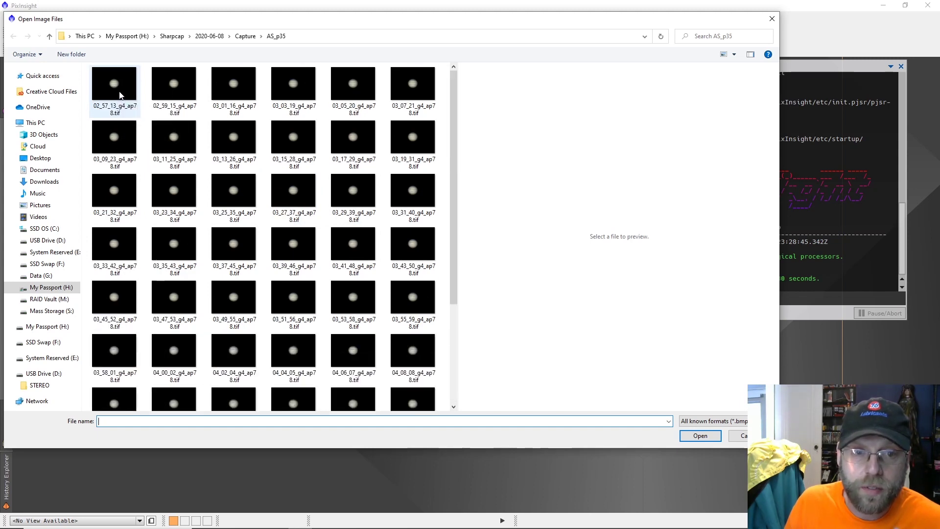
{"action": "left_click", "coordinate": [120, 95]}
{"action": "double_click", "coordinate": [120, 95]}
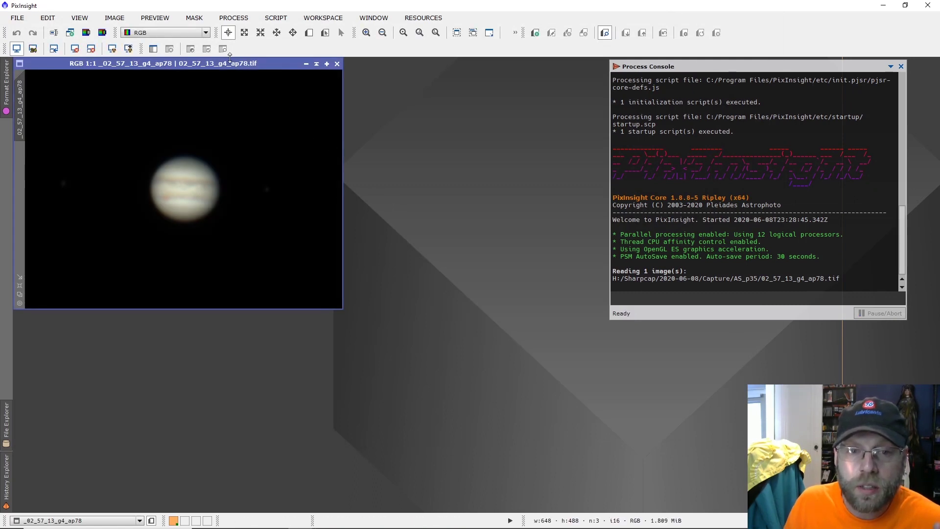
- Open MultiscaleLinearTransform from the Process > MultiscaleProcessing menu
{"action": "left_click", "coordinate": [228, 20]}
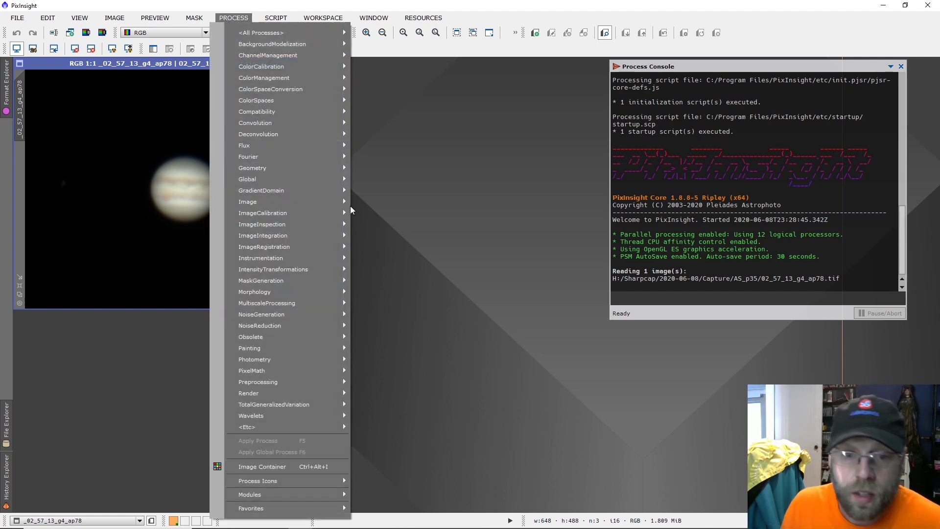
{"action": "mouse_move", "coordinate": [313, 268]}
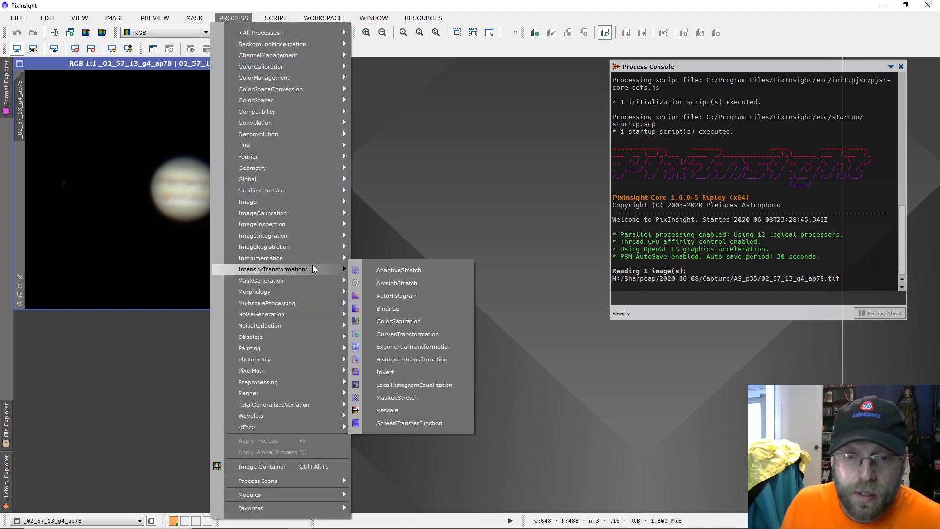
{"action": "mouse_move", "coordinate": [302, 229]}
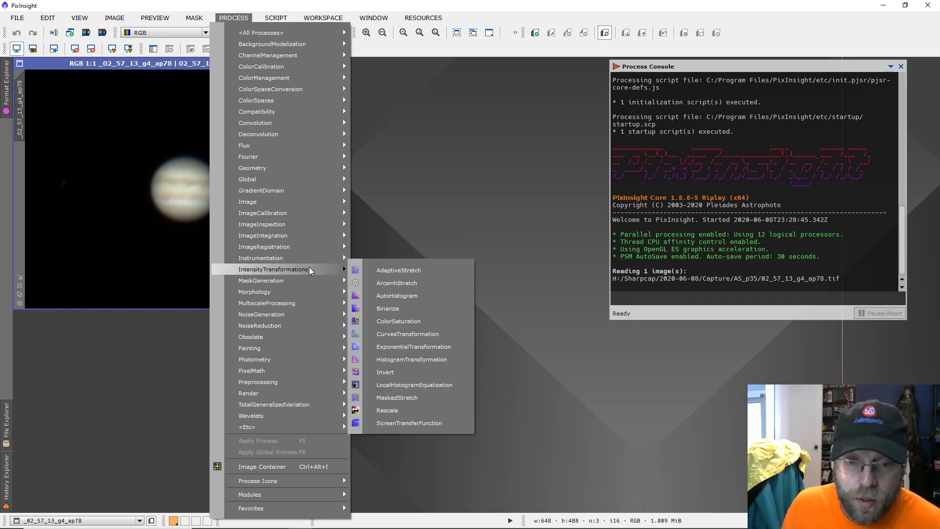
{"action": "mouse_move", "coordinate": [310, 301]}
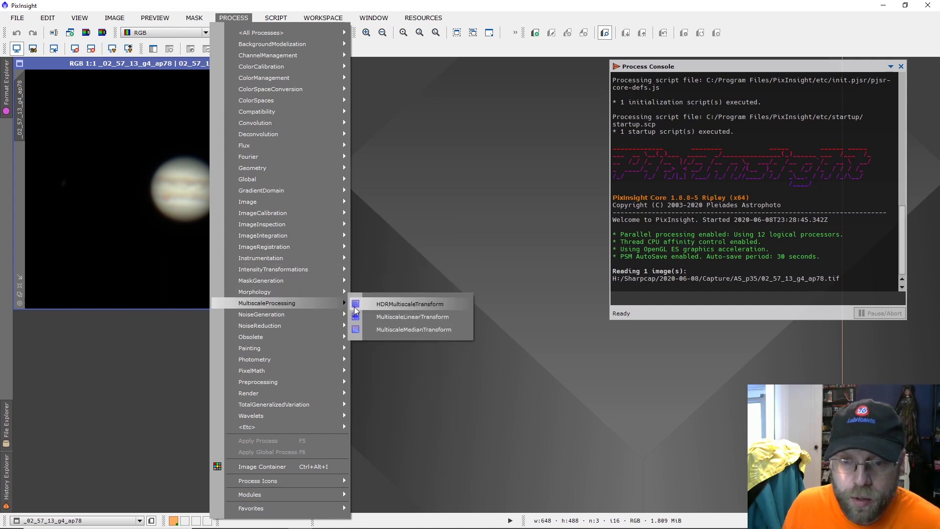
{"action": "left_click", "coordinate": [377, 316]}
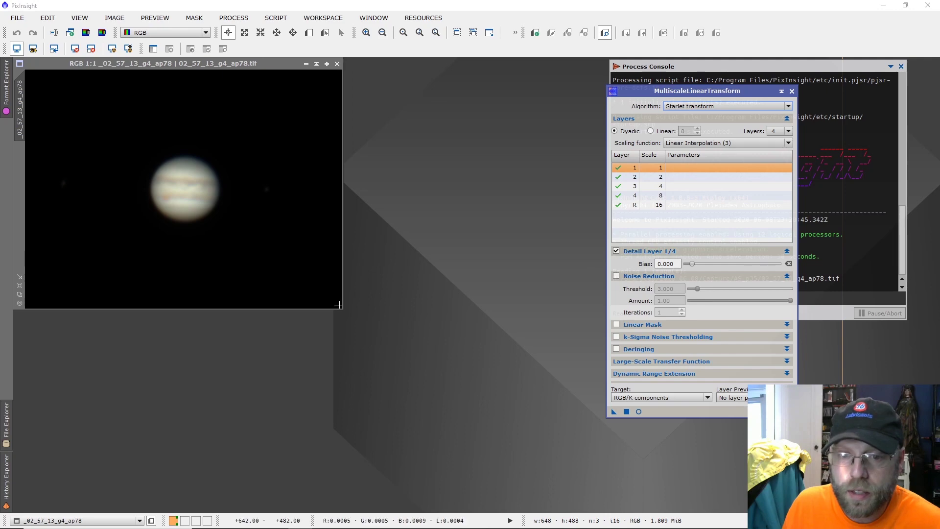
- Enable the Real-Time Preview and raise the bias of detail layers 1, 2 and 3
{"action": "left_click", "coordinate": [638, 412]}
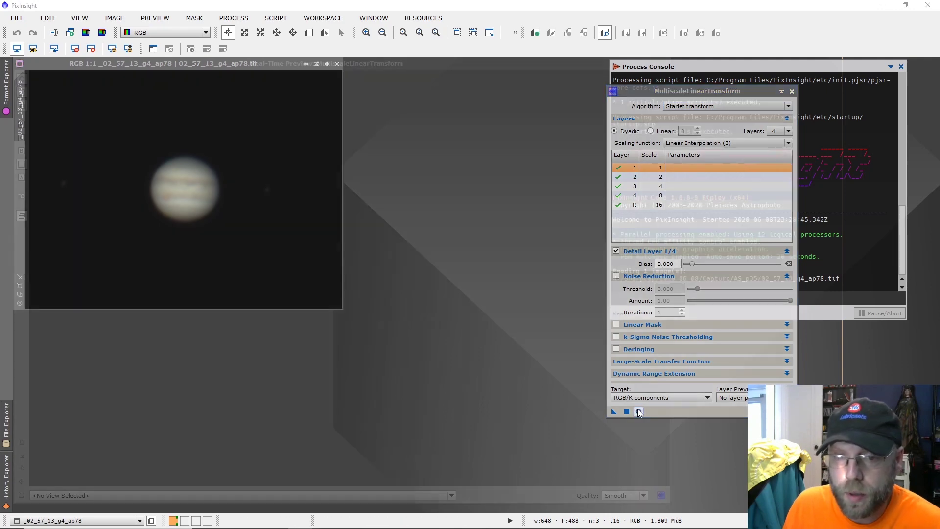
{"action": "left_click_drag", "start_coordinate": [692, 263], "coordinate": [717, 263]}
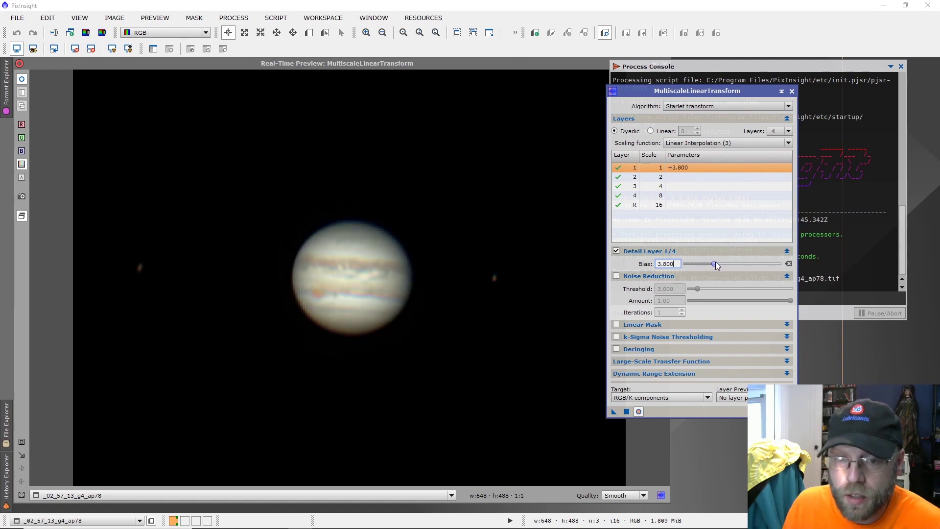
{"action": "left_click", "coordinate": [684, 177]}
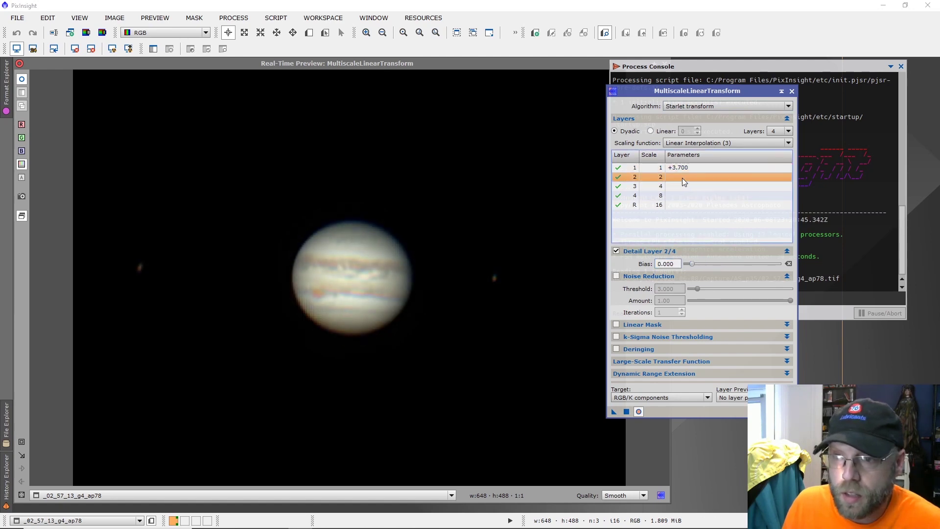
{"action": "left_click_drag", "start_coordinate": [693, 264], "coordinate": [697, 263]}
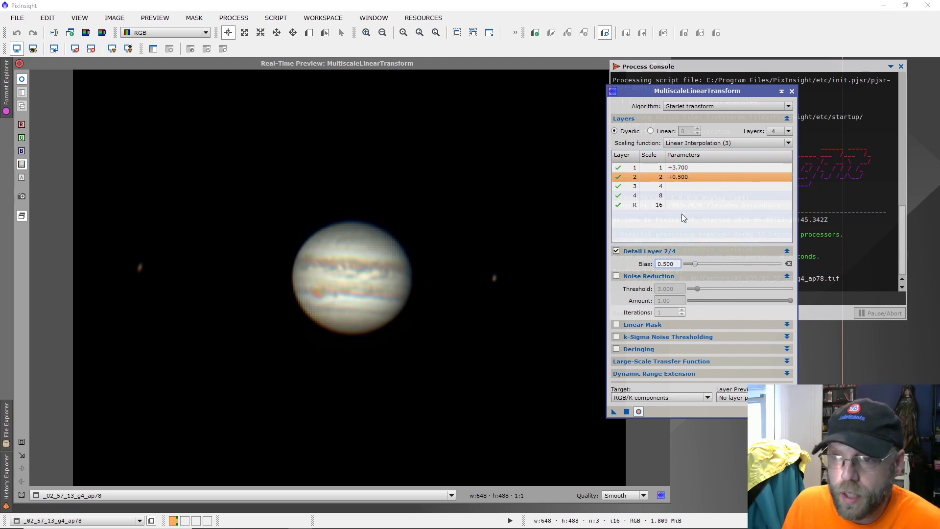
{"action": "left_click", "coordinate": [678, 186]}
{"action": "left_click_drag", "start_coordinate": [694, 263], "coordinate": [695, 263]}
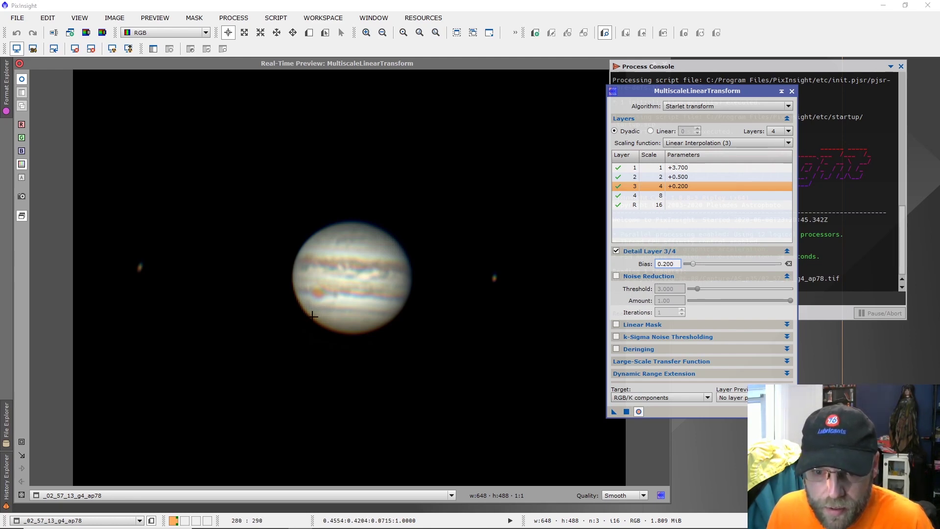
- Fine-tune the layer 1–3 biases to +0.300, +2.600 and -0.100
{"action": "left_click", "coordinate": [680, 168]}
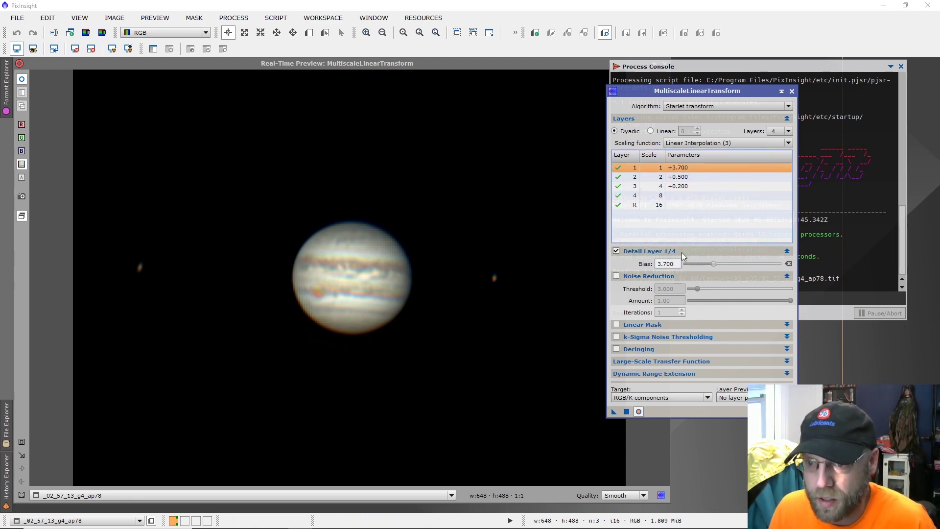
{"action": "mouse_move", "coordinate": [710, 264]}
{"action": "left_mouse_down"}
{"action": "mouse_move", "coordinate": [681, 265]}
{"action": "mouse_move", "coordinate": [737, 266]}
{"action": "mouse_move", "coordinate": [694, 263]}
{"action": "left_mouse_up"}
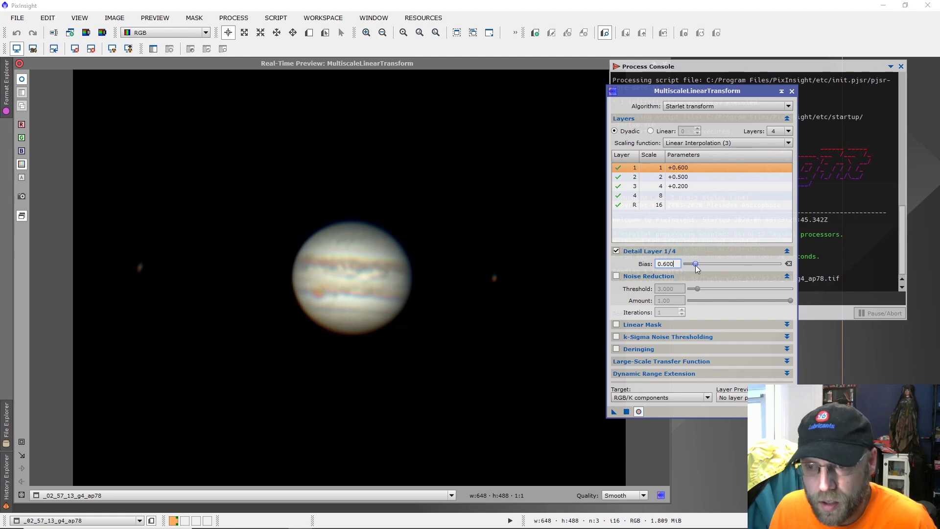
{"action": "left_click", "coordinate": [686, 177]}
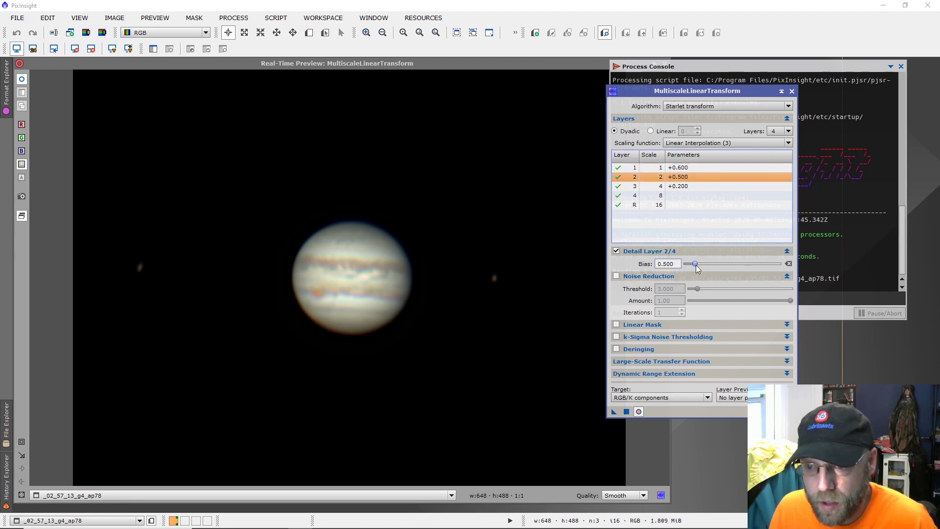
{"action": "left_click_drag", "start_coordinate": [697, 265], "coordinate": [701, 265]}
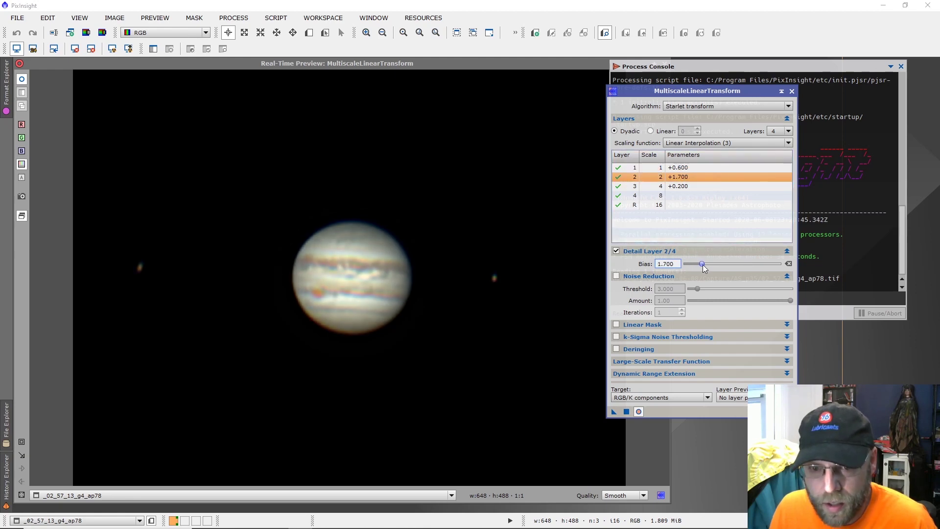
{"action": "left_click", "coordinate": [679, 187]}
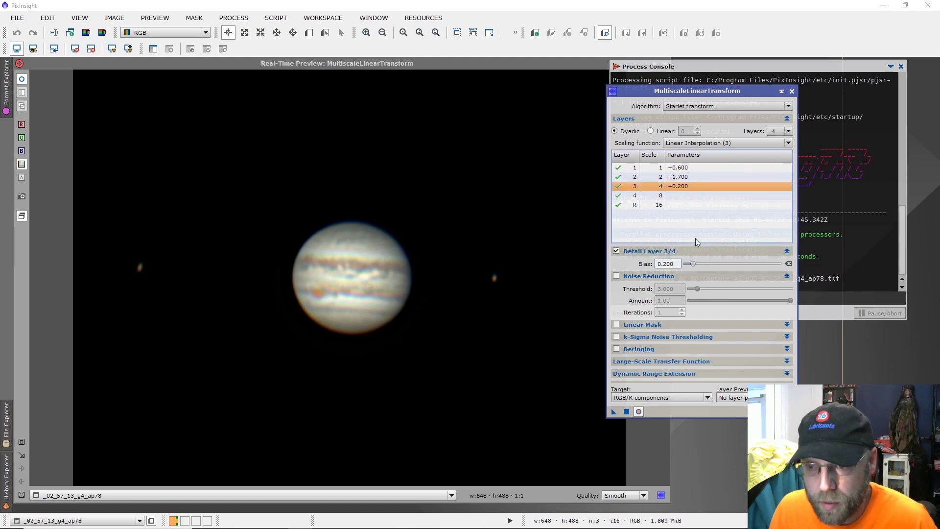
{"action": "left_click_drag", "start_coordinate": [697, 266], "coordinate": [699, 266]}
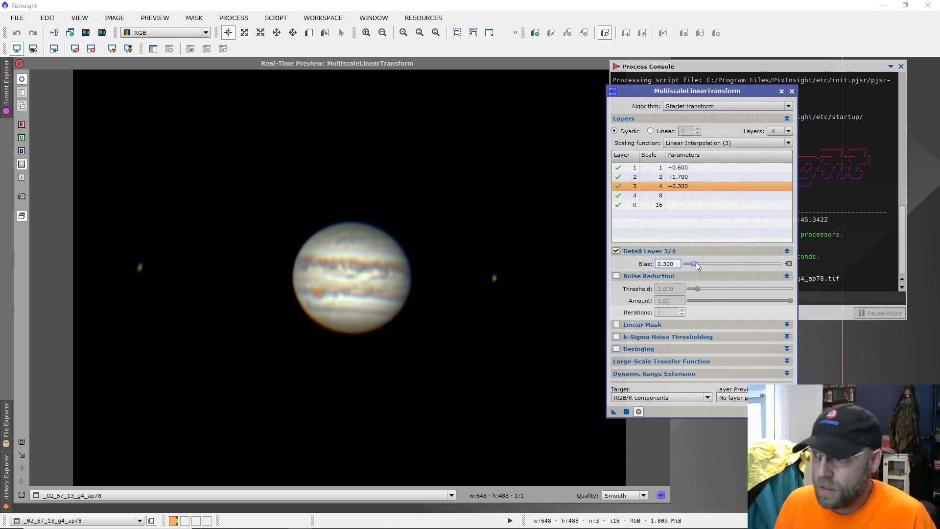
{"action": "left_click", "coordinate": [680, 168]}
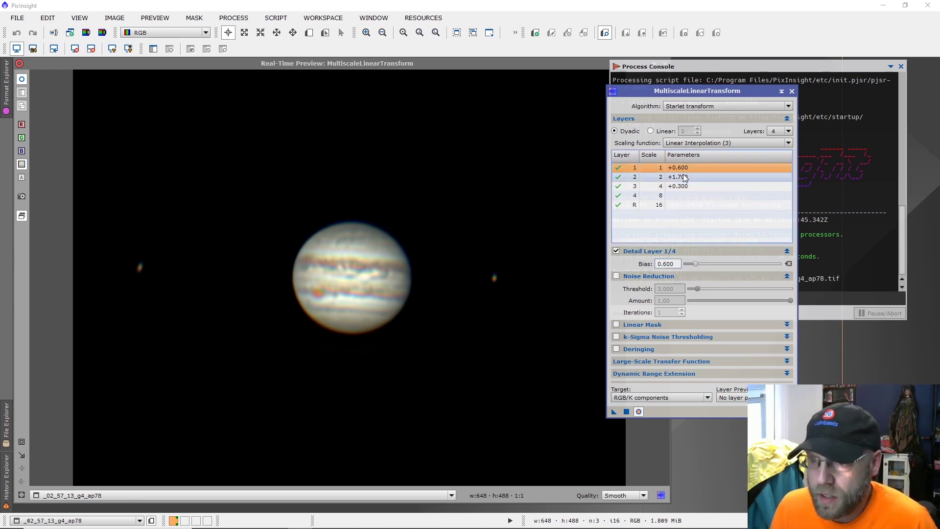
{"action": "mouse_move", "coordinate": [695, 265]}
{"action": "left_mouse_down"}
{"action": "mouse_move", "coordinate": [718, 268]}
{"action": "mouse_move", "coordinate": [700, 269]}
{"action": "left_mouse_up"}
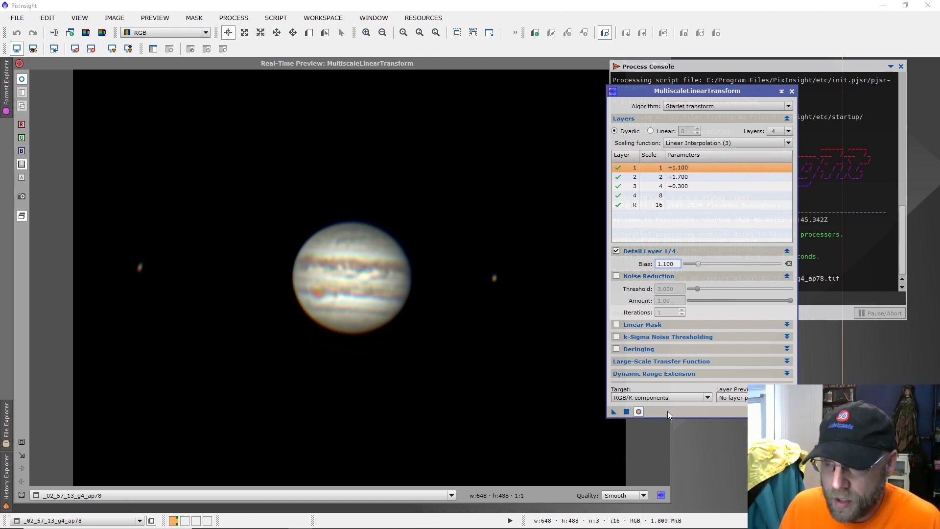
- Try the Chrominance target, then set the target back to RGB/K components
{"action": "left_click", "coordinate": [664, 399]}
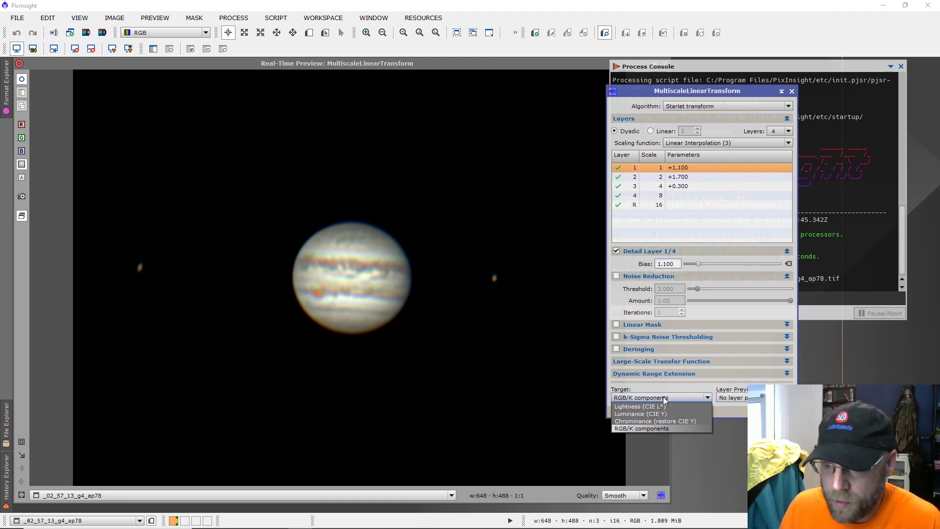
{"action": "left_click", "coordinate": [666, 420]}
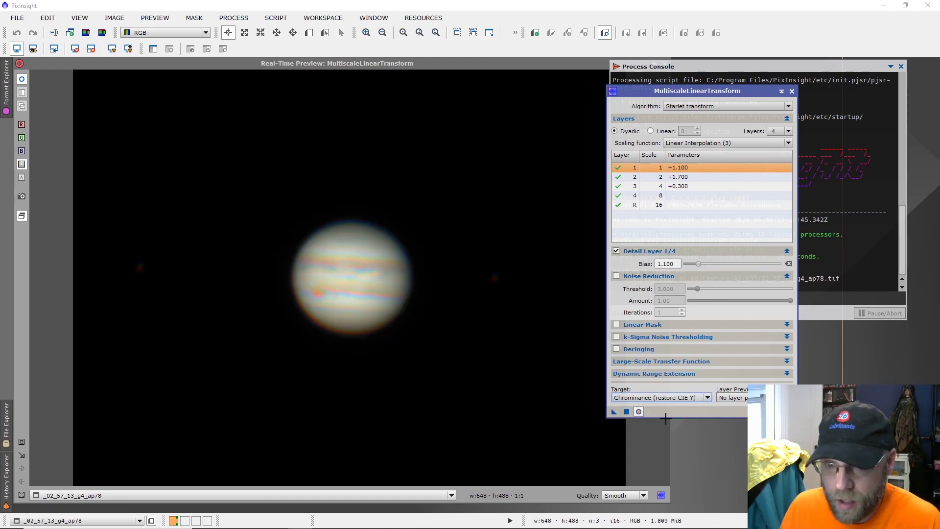
{"action": "left_click", "coordinate": [666, 399]}
{"action": "left_click", "coordinate": [662, 426]}
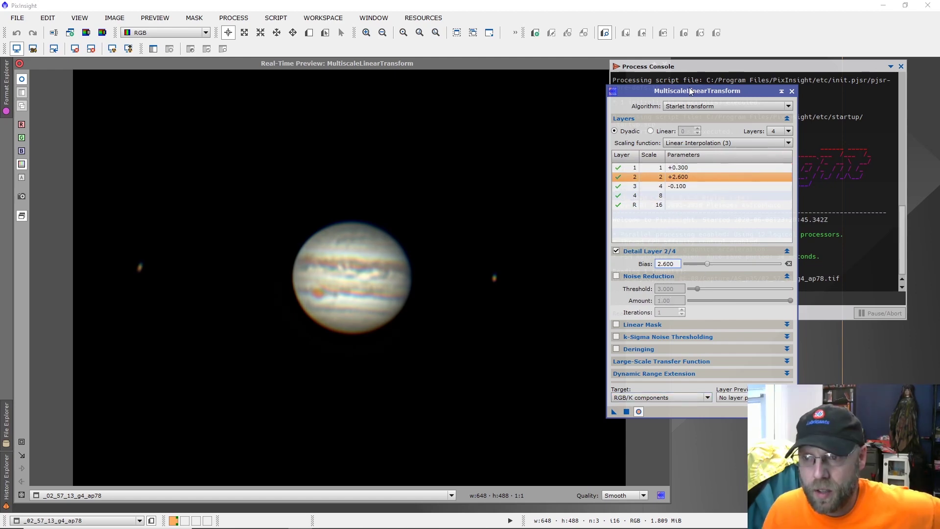
{"action": "left_click_drag", "start_coordinate": [689, 88], "coordinate": [775, 59]}
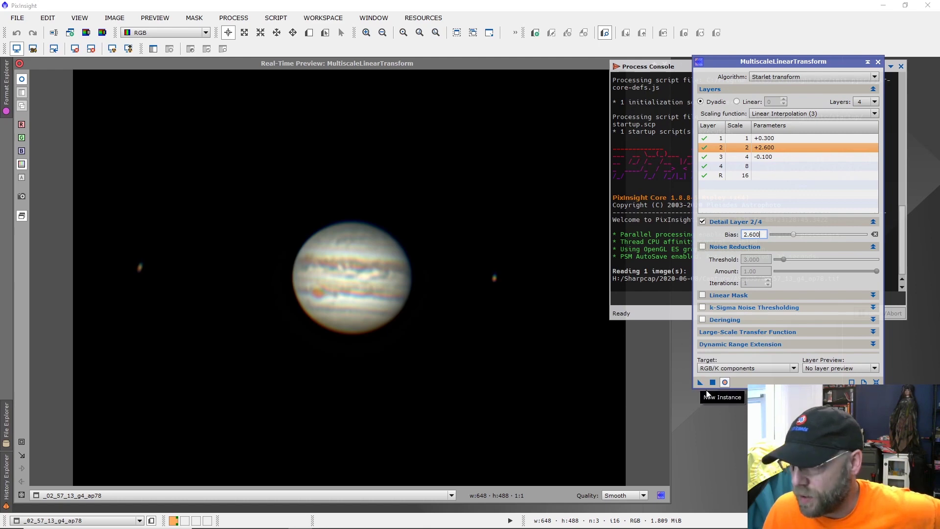
{"action": "left_click_drag", "start_coordinate": [699, 382], "coordinate": [727, 422]}
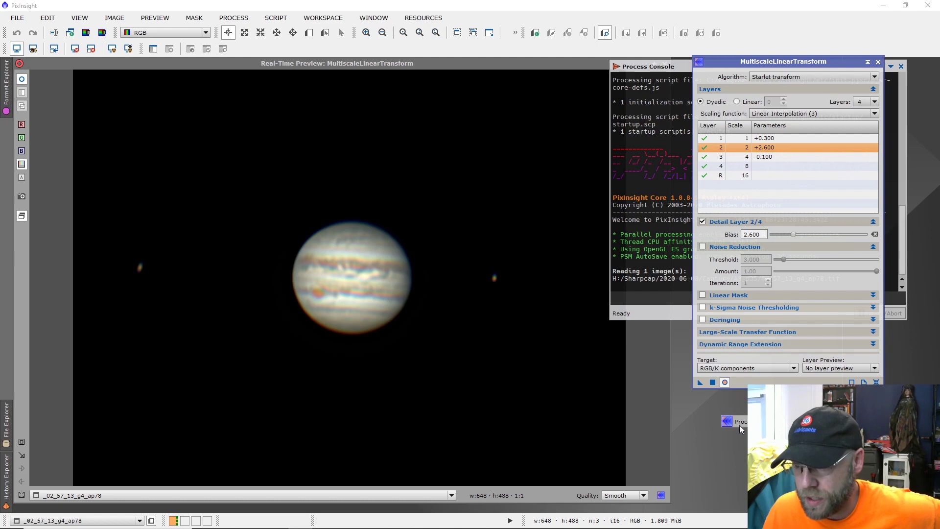
{"action": "left_click", "coordinate": [878, 62]}
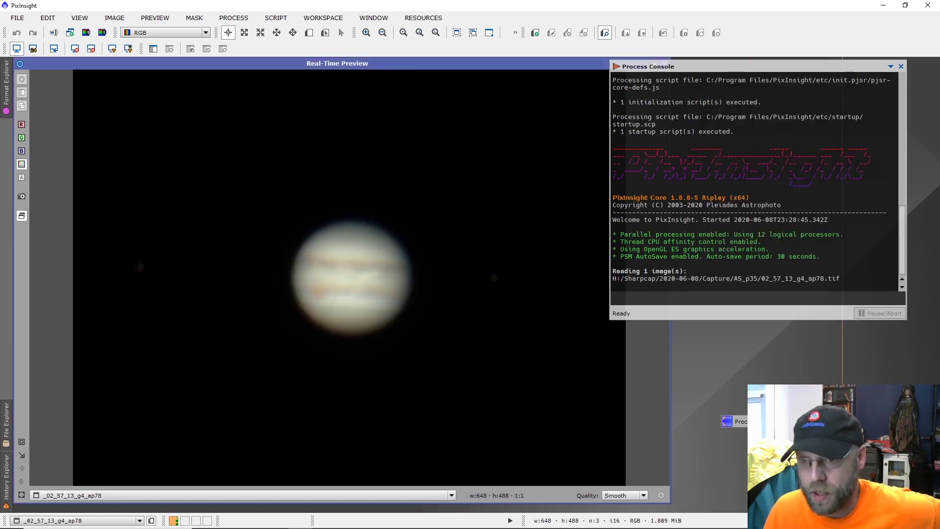
{"action": "left_click_drag", "start_coordinate": [587, 63], "coordinate": [550, 68]}
{"action": "left_click", "coordinate": [583, 73]}
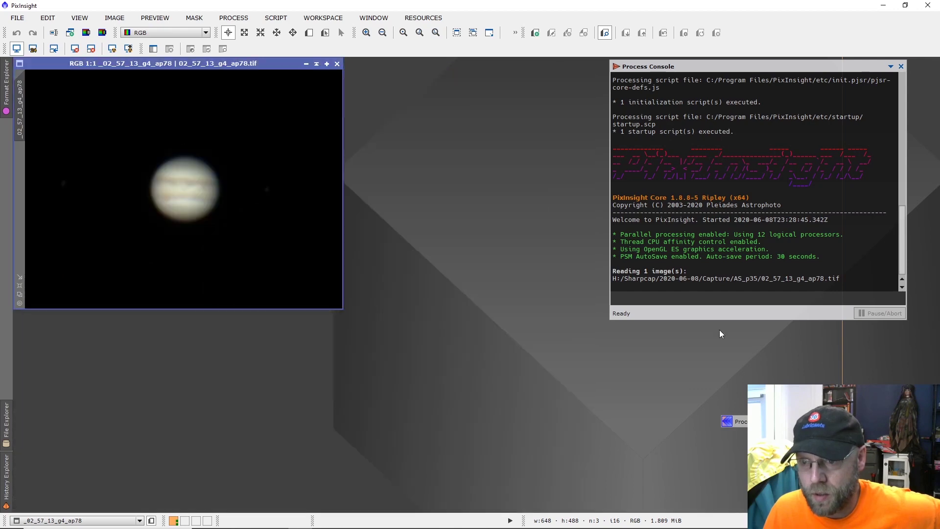
{"action": "left_click_drag", "start_coordinate": [744, 426], "coordinate": [262, 287]}
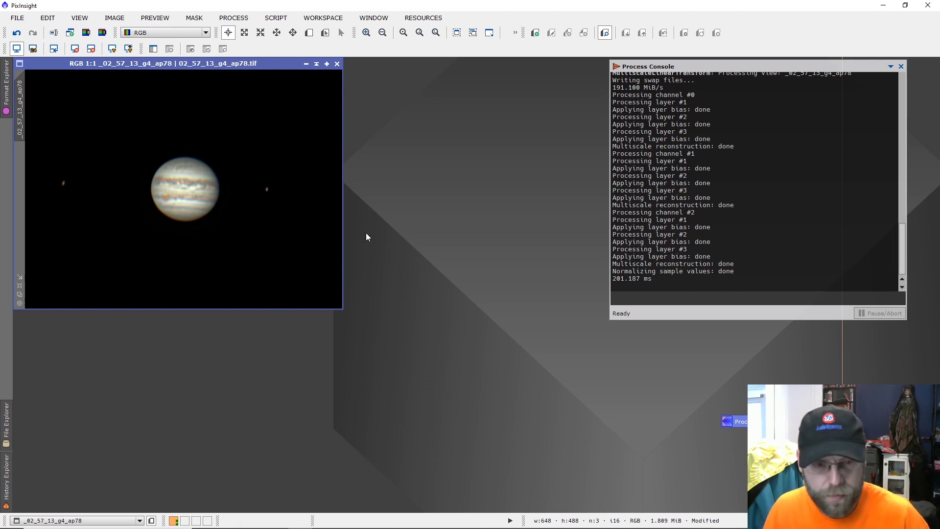
- Open ChannelMatch from Process > Geometry and enlarge the Jupiter image window
{"action": "left_click", "coordinate": [234, 17]}
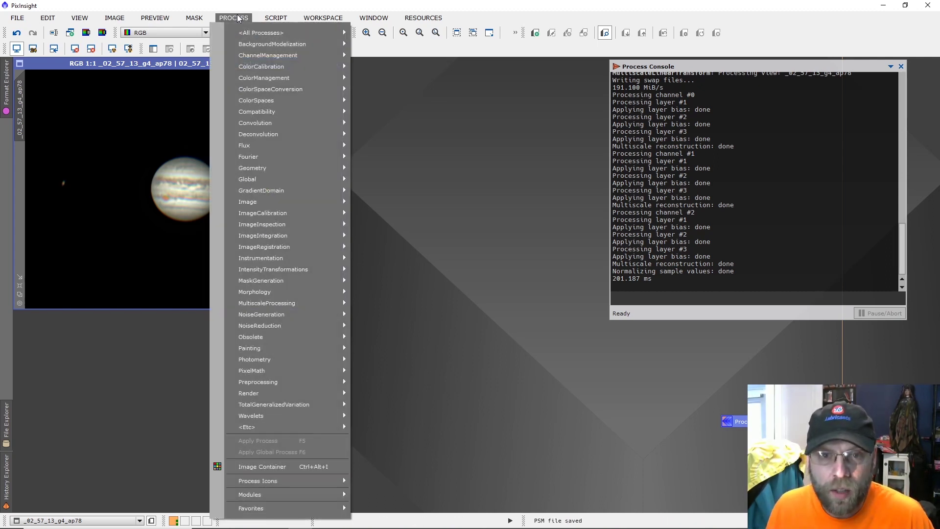
{"action": "left_click", "coordinate": [188, 55]}
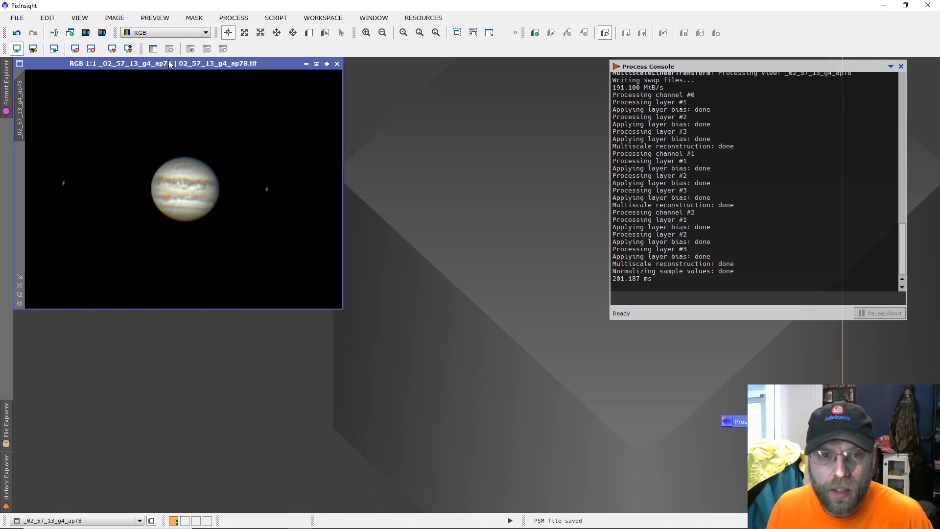
{"action": "left_click", "coordinate": [240, 19]}
{"action": "mouse_move", "coordinate": [307, 126]}
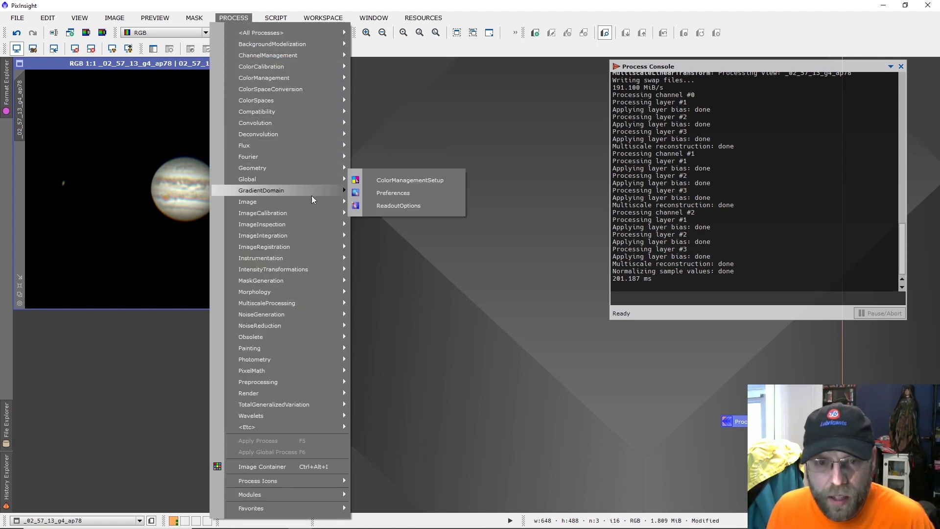
{"action": "mouse_move", "coordinate": [315, 204]}
{"action": "mouse_move", "coordinate": [301, 168]}
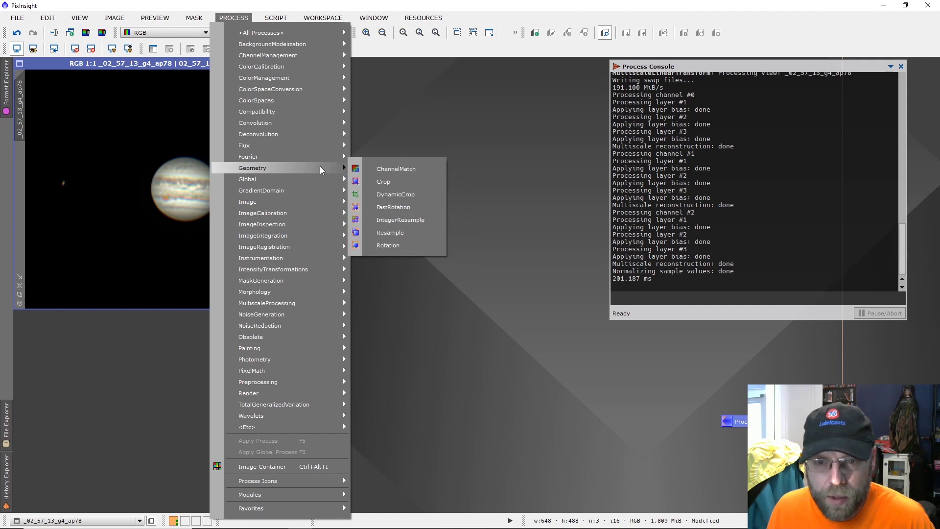
{"action": "left_click", "coordinate": [386, 169]}
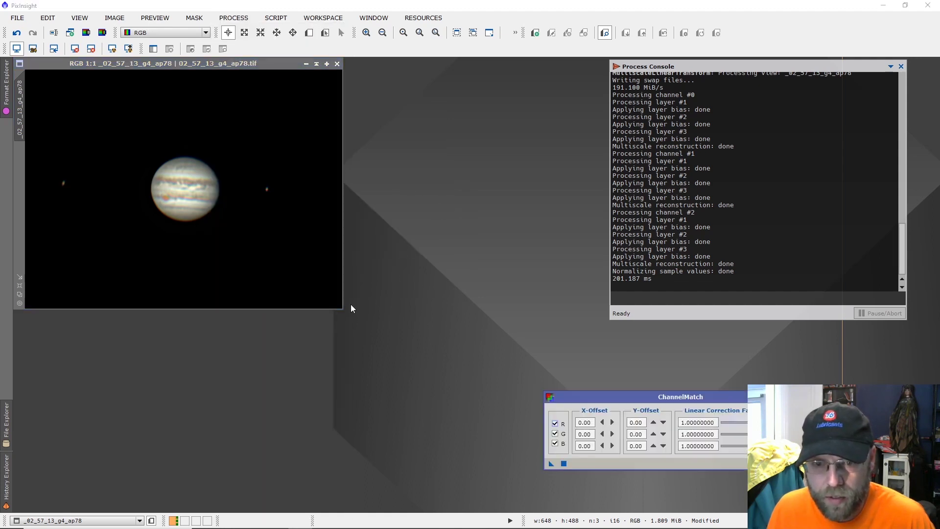
{"action": "left_click_drag", "start_coordinate": [341, 310], "coordinate": [604, 512]}
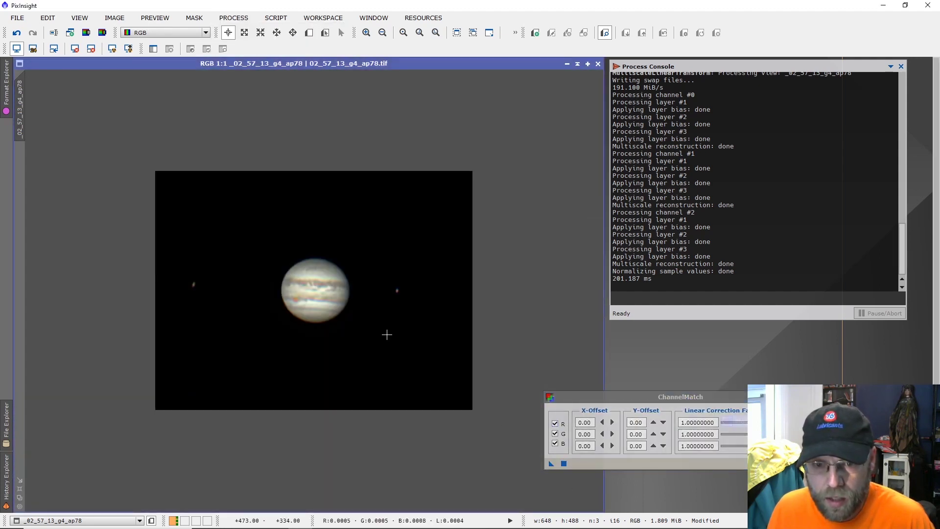
{"action": "scroll", "coordinate": [387, 334], "scroll_direction": "up", "scroll_amount": 2}
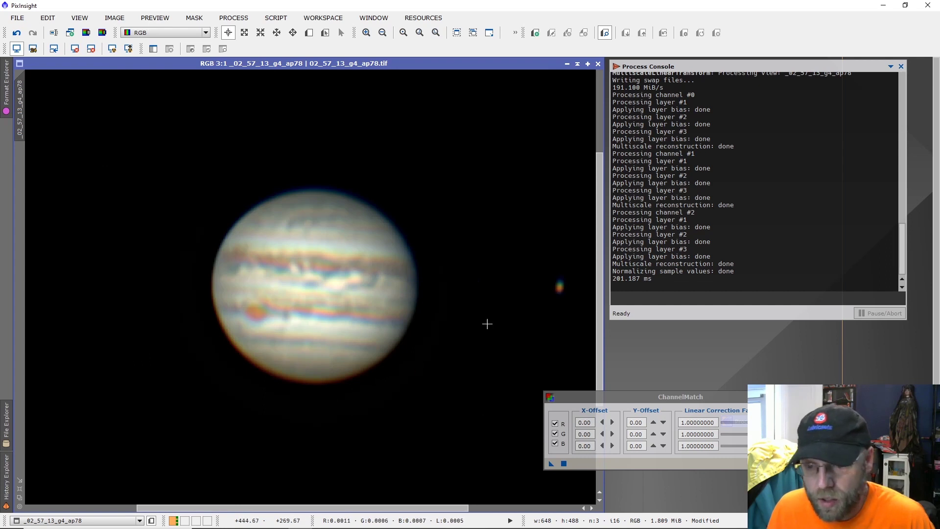
- Set the red Y-offset to -1.20, apply it twice, and save it as a process icon
{"action": "left_click", "coordinate": [653, 424]}
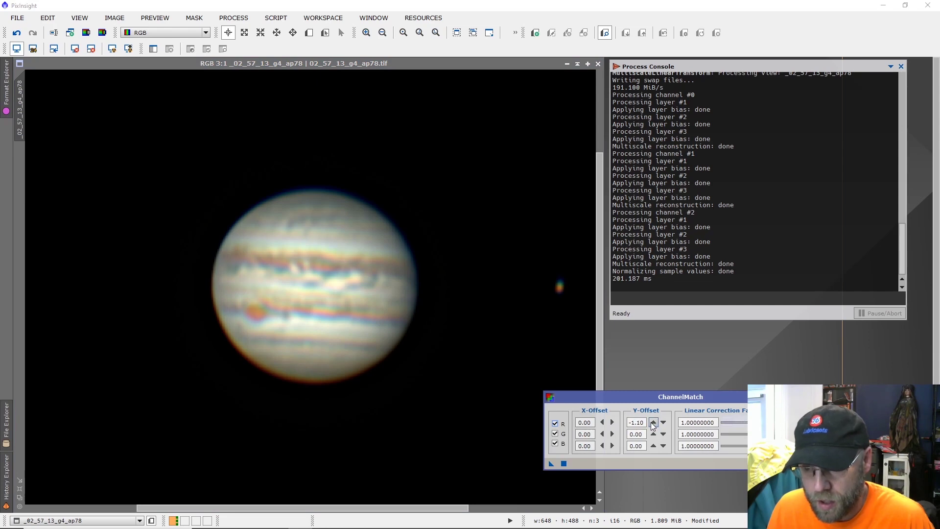
{"action": "left_click", "coordinate": [653, 423]}
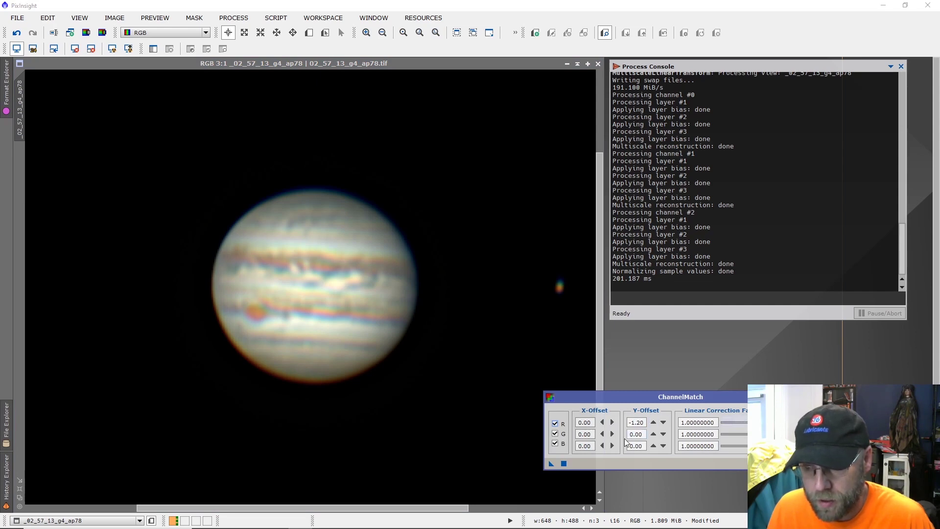
{"action": "left_click_drag", "start_coordinate": [552, 463], "coordinate": [397, 396]}
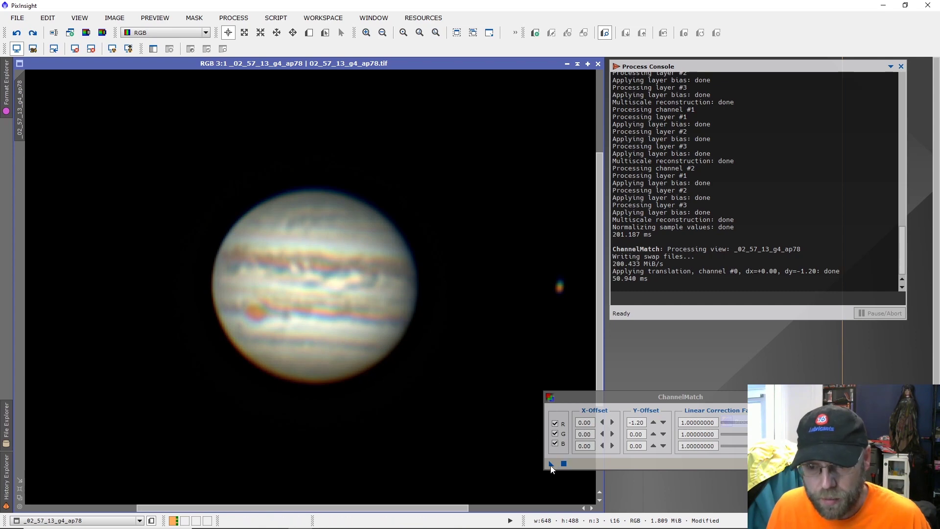
{"action": "left_click_drag", "start_coordinate": [551, 465], "coordinate": [460, 413]}
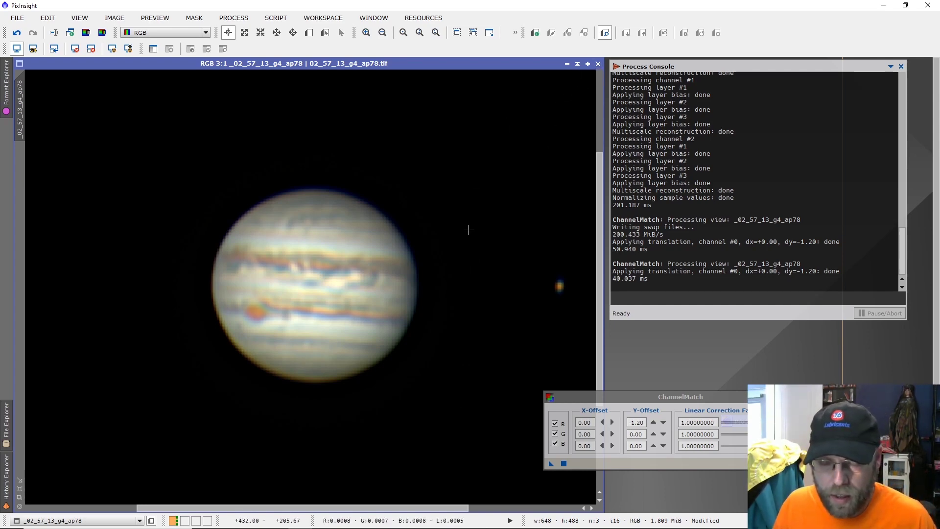
{"action": "left_click_drag", "start_coordinate": [672, 396], "coordinate": [740, 323]}
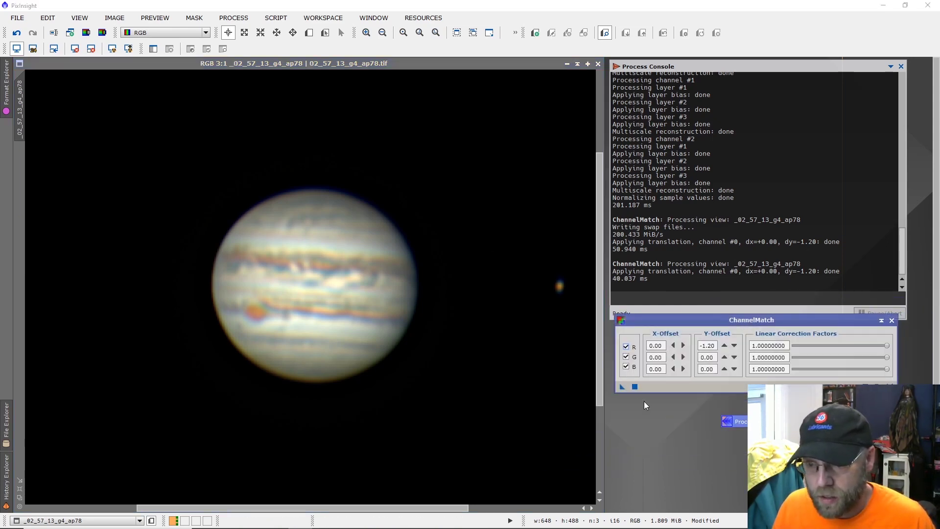
{"action": "left_click_drag", "start_coordinate": [621, 387], "coordinate": [733, 450]}
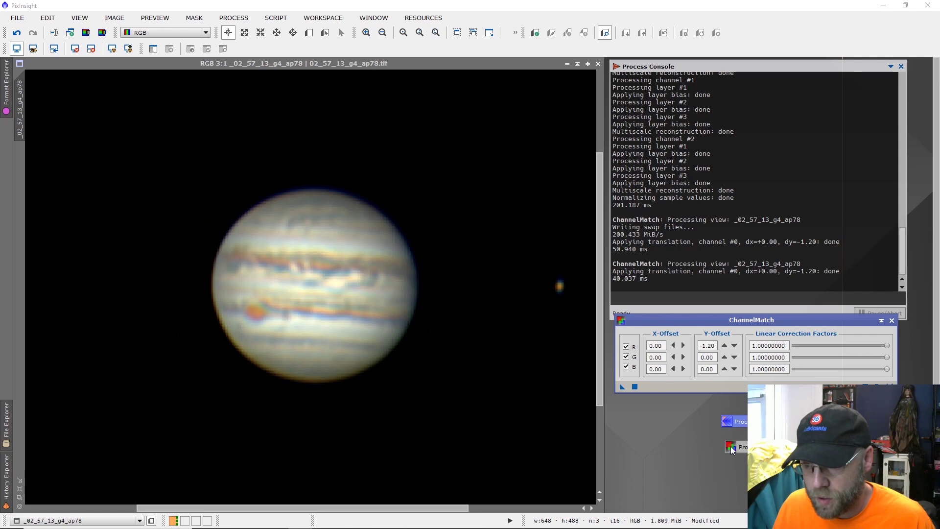
{"action": "left_click", "coordinate": [892, 320]}
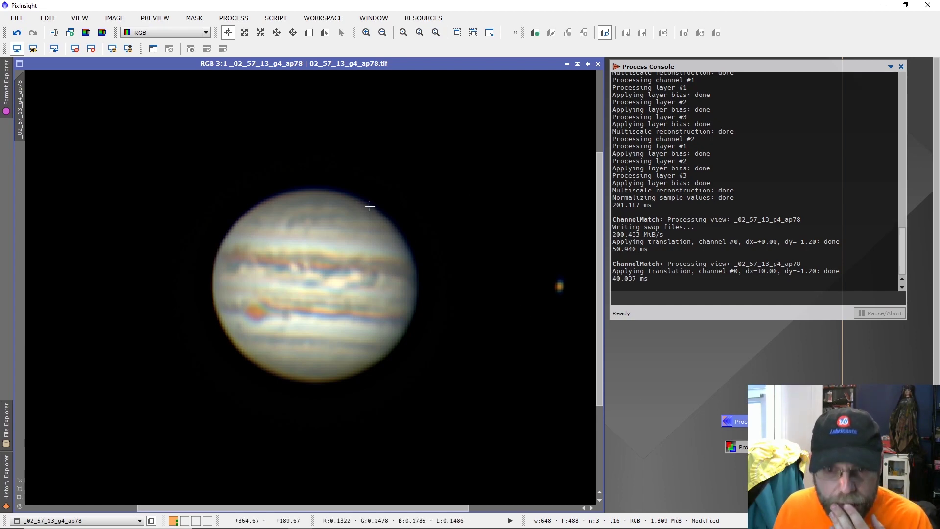
- Build a CurvesTransformation curve darkening shadows and lifting midtones, saved as a process icon
{"action": "left_click", "coordinate": [232, 19]}
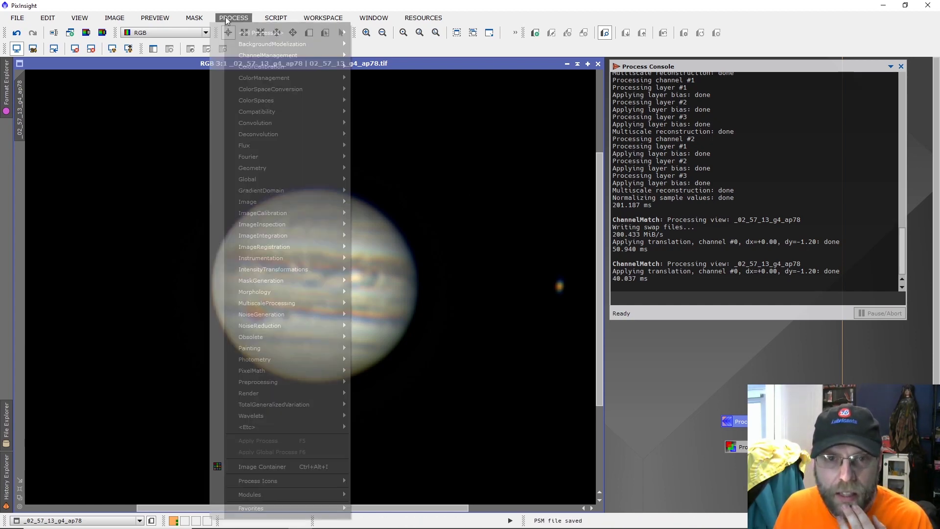
{"action": "mouse_move", "coordinate": [322, 268]}
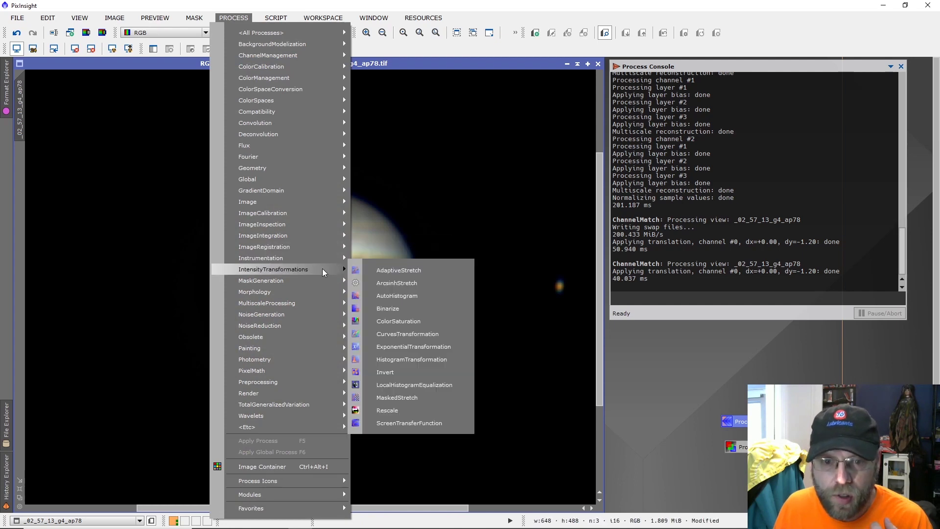
{"action": "left_click", "coordinate": [398, 333]}
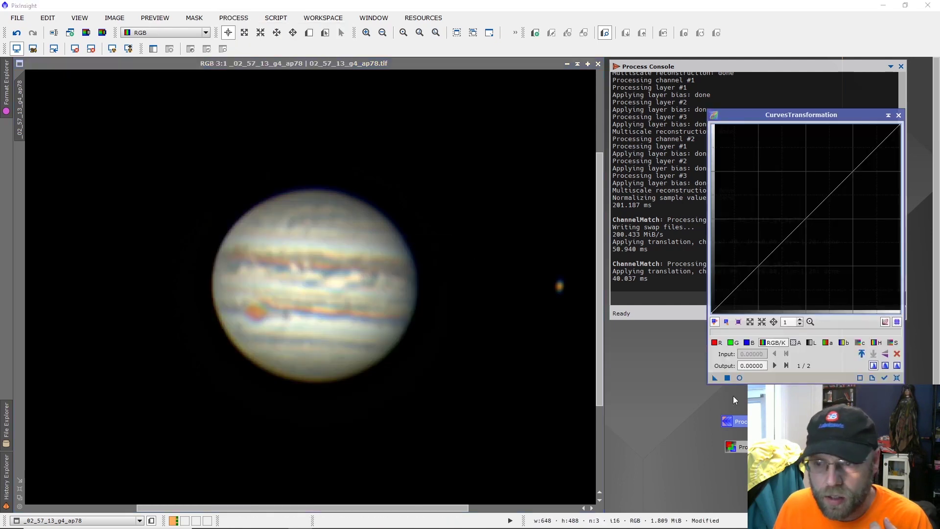
{"action": "left_click", "coordinate": [739, 379]}
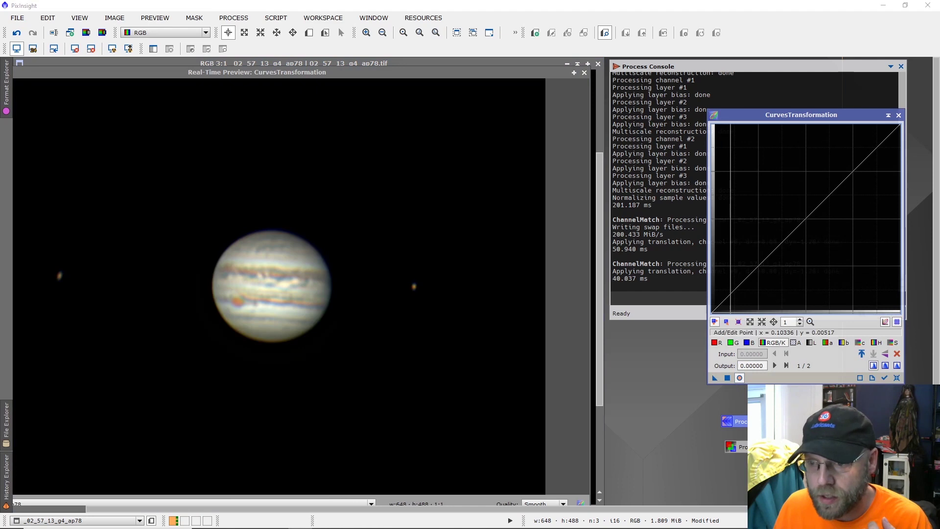
{"action": "left_click", "coordinate": [737, 293]}
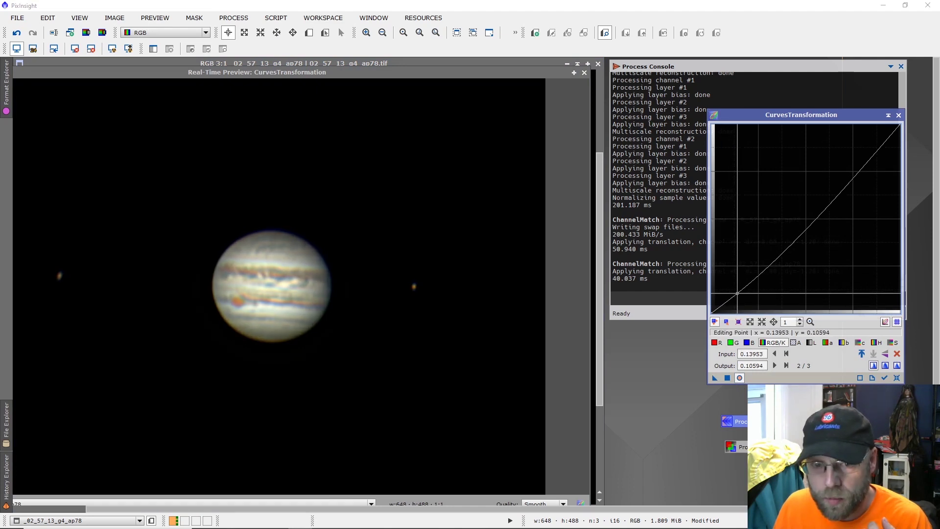
{"action": "left_click", "coordinate": [820, 213]}
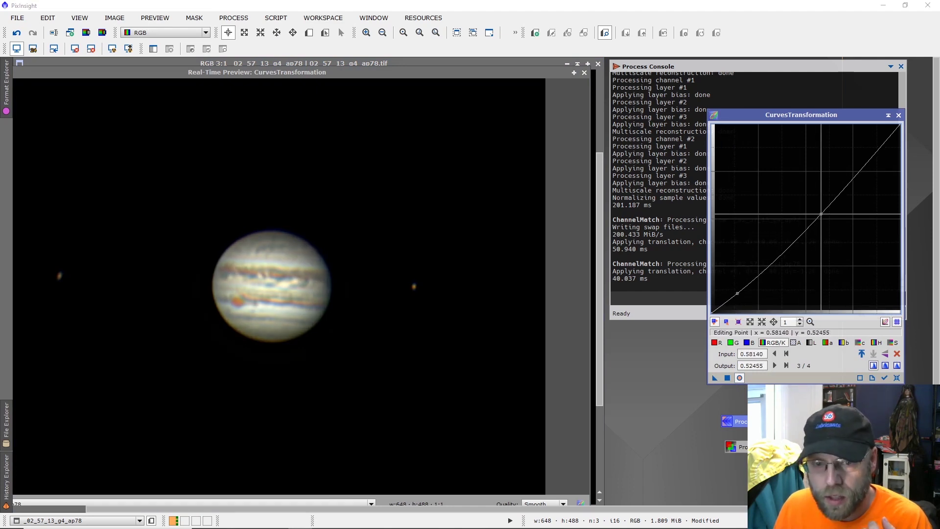
{"action": "left_click_drag", "start_coordinate": [820, 212], "coordinate": [815, 211]}
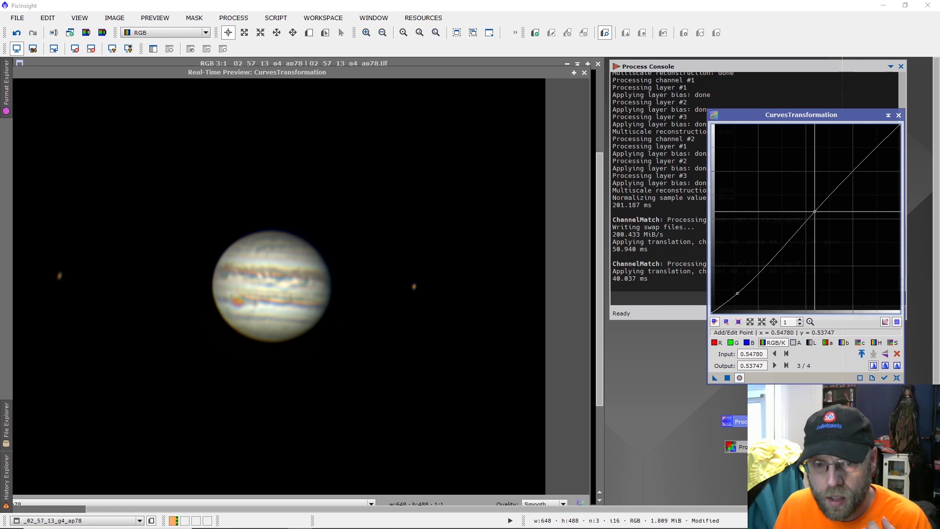
{"action": "left_click_drag", "start_coordinate": [737, 293], "coordinate": [741, 300]}
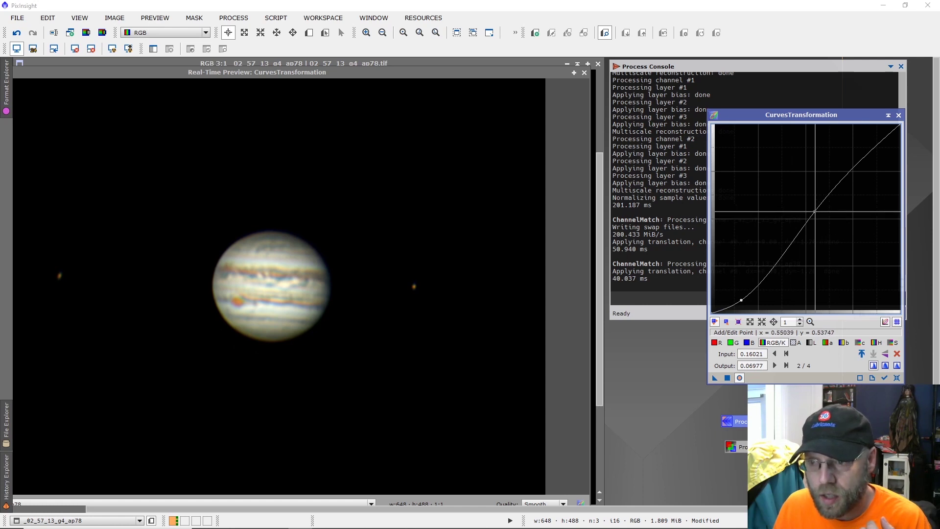
{"action": "left_click_drag", "start_coordinate": [815, 211], "coordinate": [815, 205]}
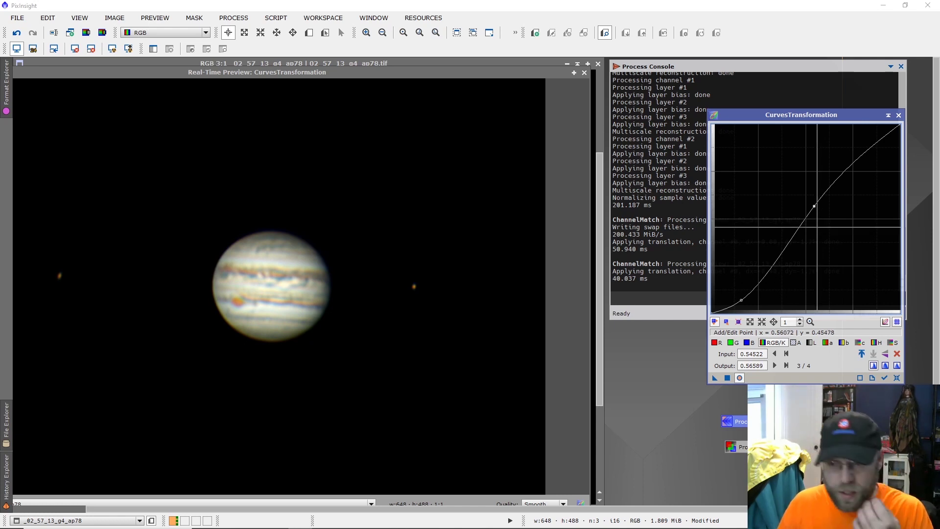
{"action": "left_click_drag", "start_coordinate": [715, 378], "coordinate": [739, 470]}
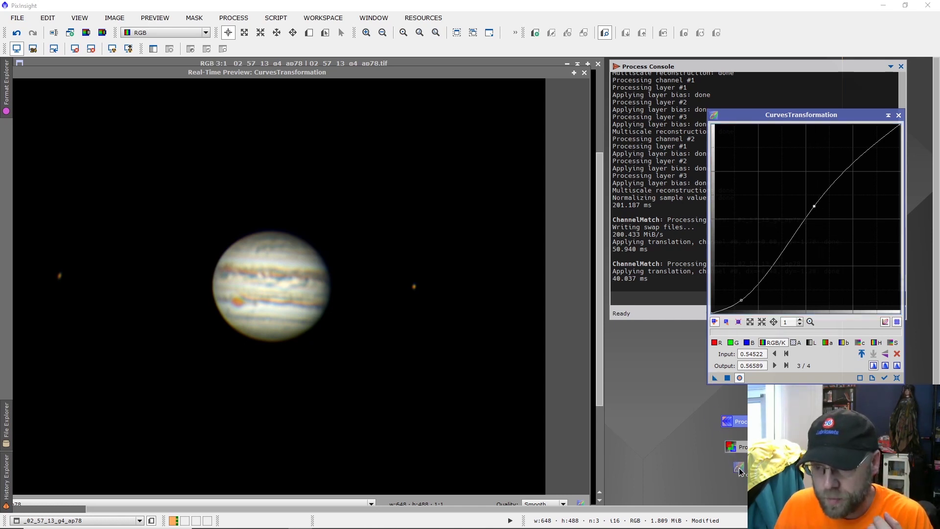
{"action": "left_click", "coordinate": [898, 116]}
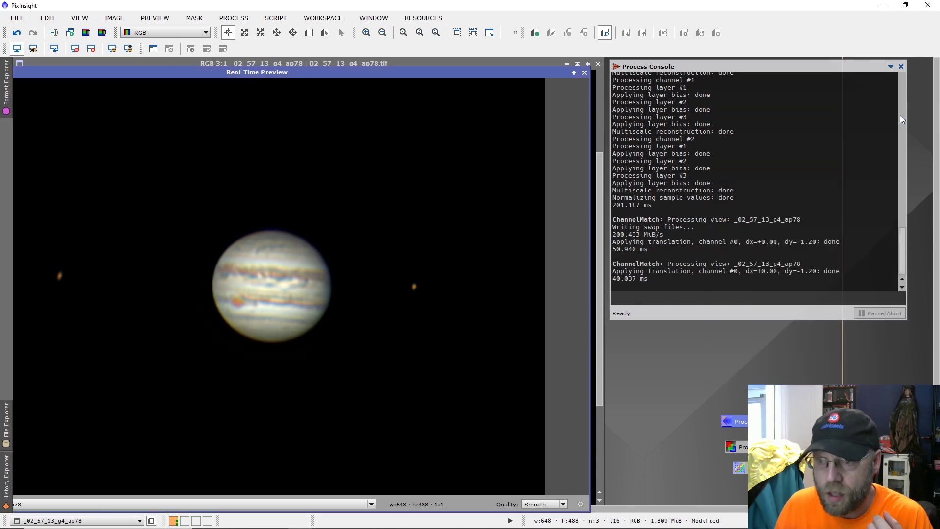
- Undo the last change, close the preview, and reapply the saved sharpening icon to Jupiter
{"action": "key", "text": "ctrl+z"}
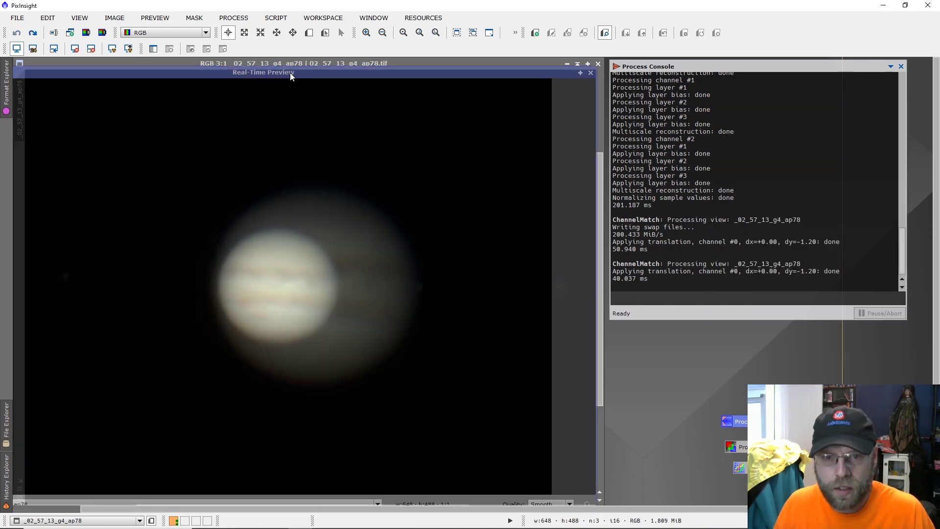
{"action": "left_click", "coordinate": [588, 72]}
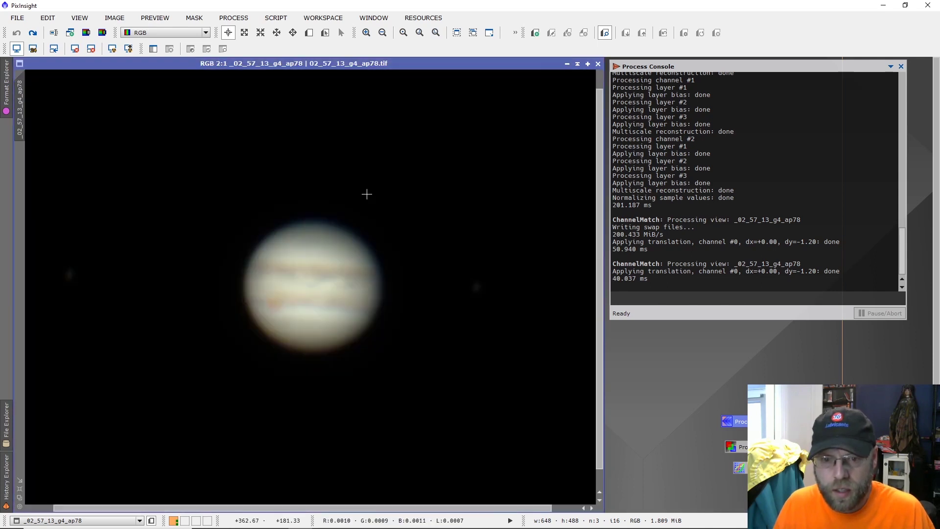
{"action": "left_click_drag", "start_coordinate": [734, 421], "coordinate": [591, 385]}
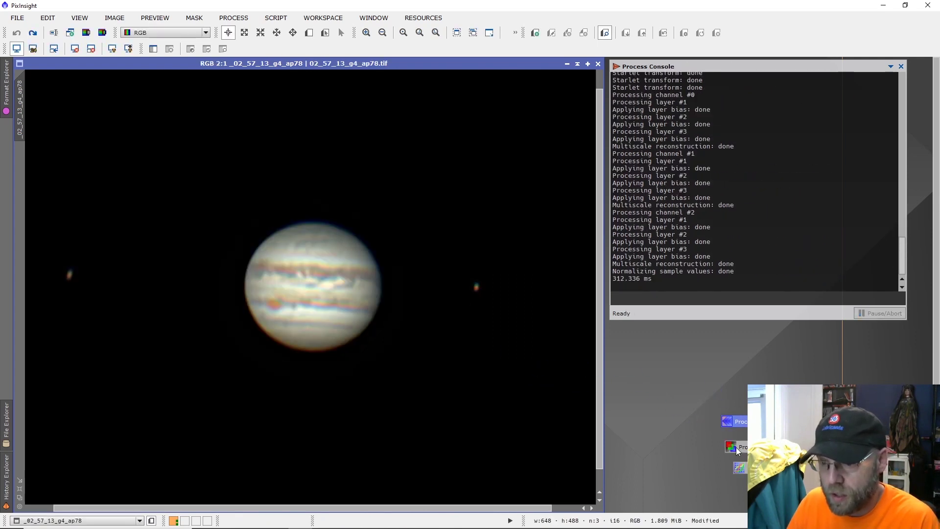
- Apply the ChannelMatch and curves icons, undo both, and close the Jupiter frame
{"action": "left_click_drag", "start_coordinate": [739, 447], "coordinate": [523, 410]}
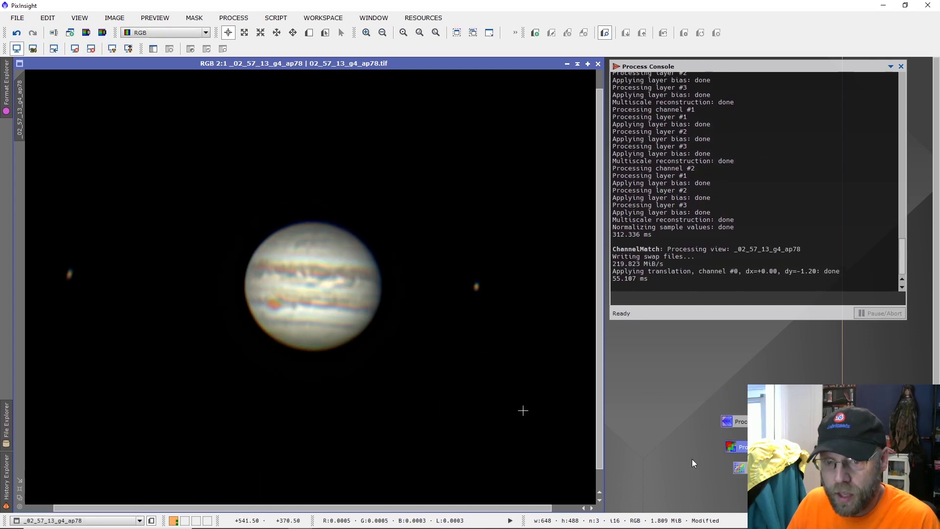
{"action": "left_click_drag", "start_coordinate": [739, 467], "coordinate": [478, 379]}
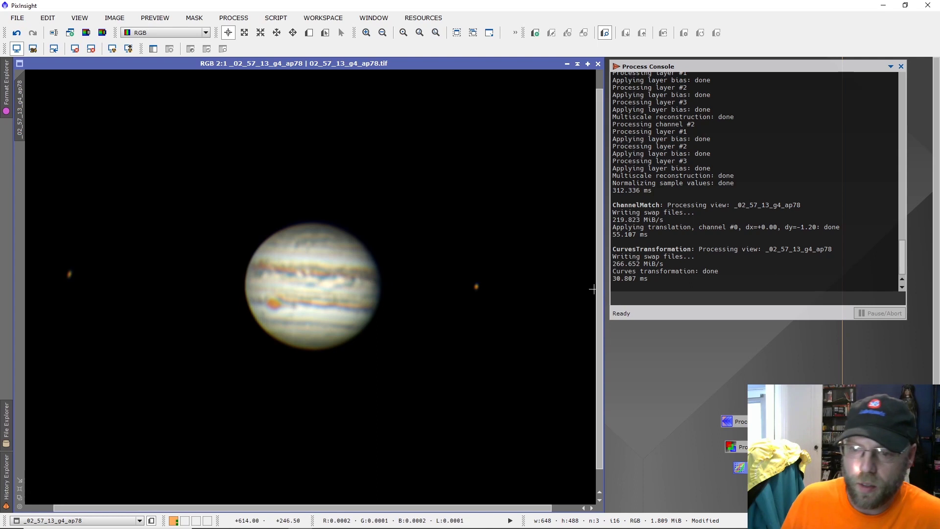
{"action": "key", "text": "ctrl+z"}
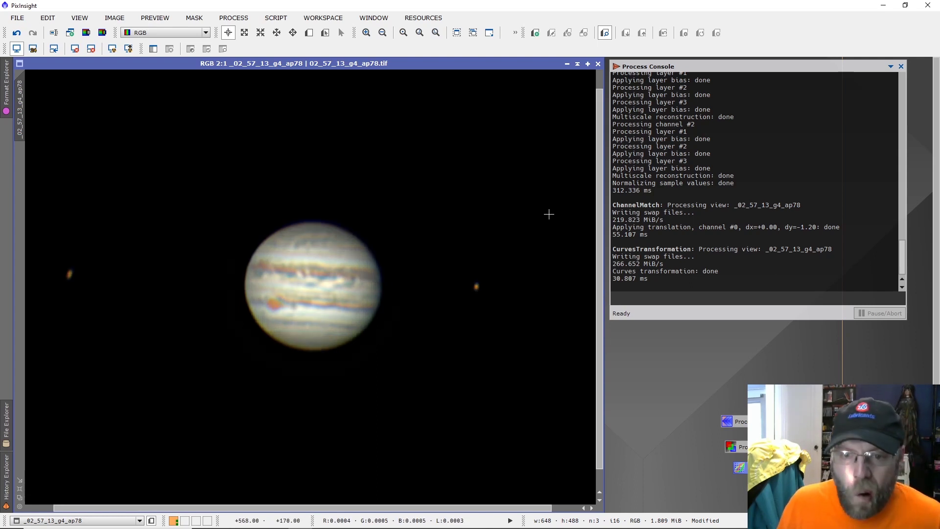
{"action": "key", "text": "ctrl+z"}
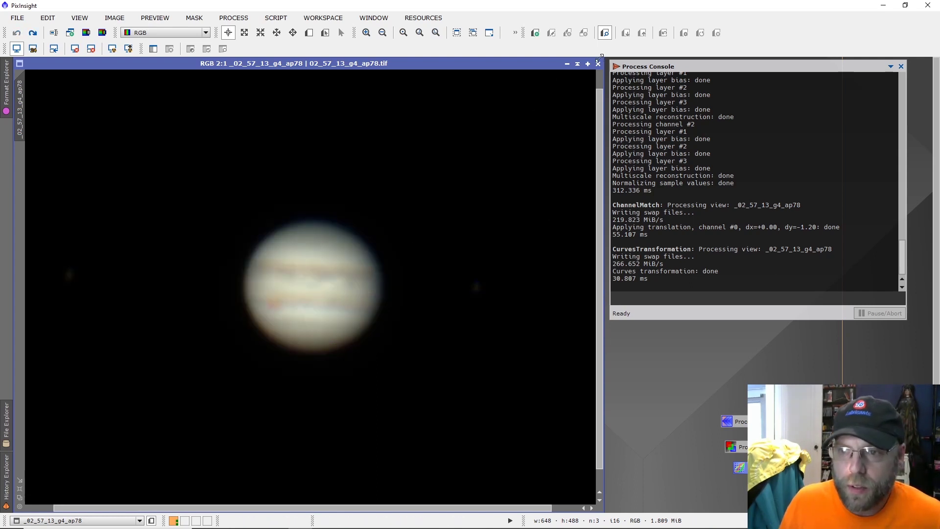
{"action": "left_click", "coordinate": [597, 63]}
- Open the last frame, 04_36_30_g4_ap78.tif, from disk
{"action": "left_click", "coordinate": [17, 18]}
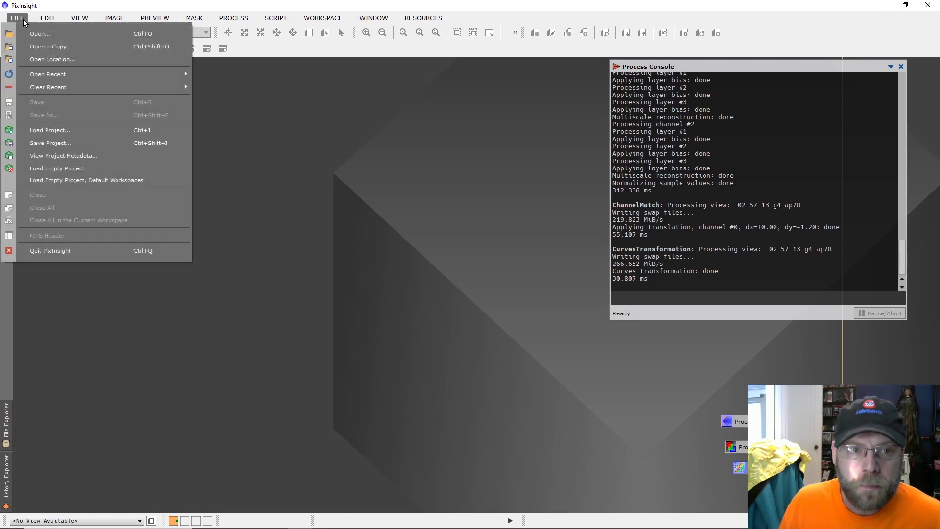
{"action": "left_click", "coordinate": [27, 33]}
{"action": "scroll", "coordinate": [293, 205], "scroll_direction": "down", "scroll_amount": 3}
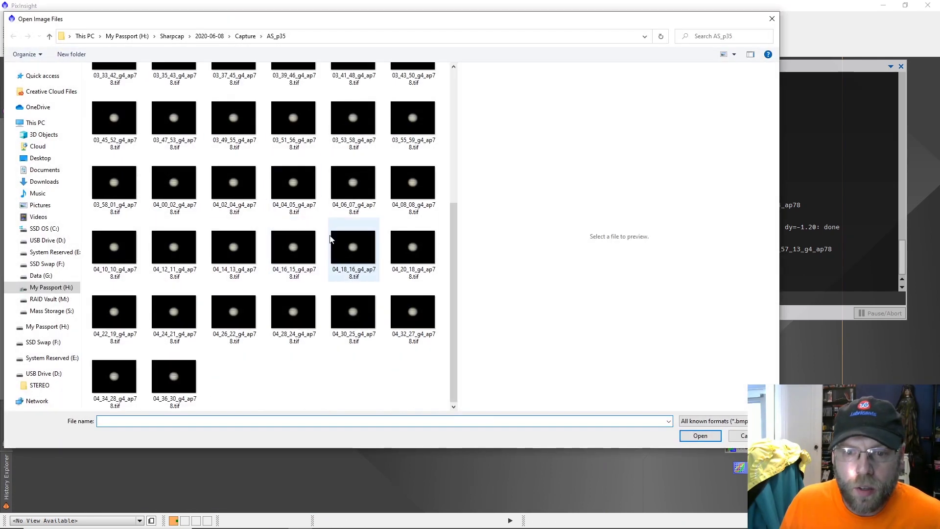
{"action": "double_click", "coordinate": [186, 374]}
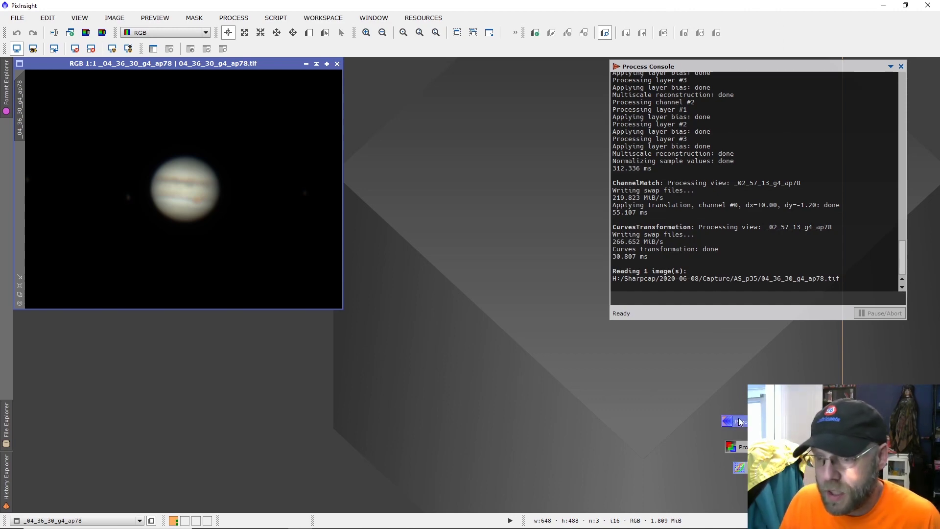
- Apply the sharpening, ChannelMatch and curves processes to the frame, inspect it, then close it
{"action": "left_click_drag", "start_coordinate": [738, 419], "coordinate": [253, 188]}
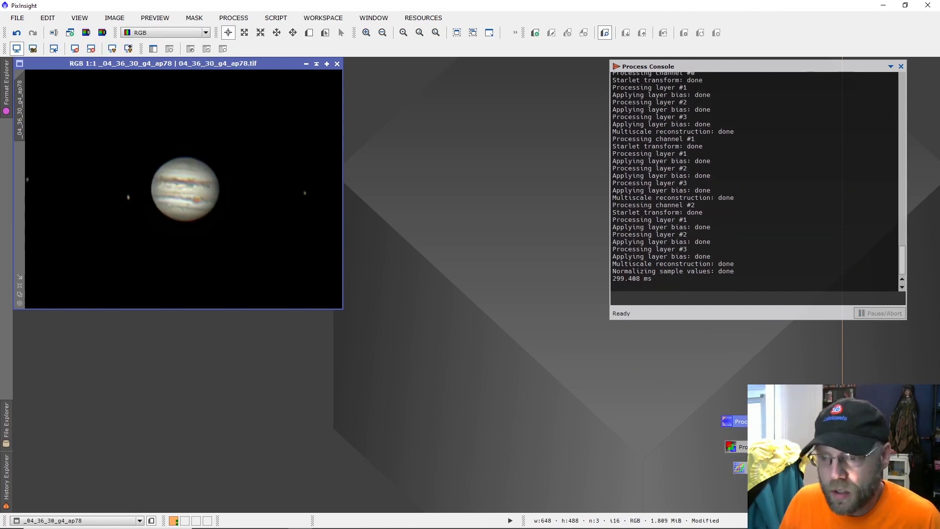
{"action": "left_click_drag", "start_coordinate": [737, 446], "coordinate": [284, 208]}
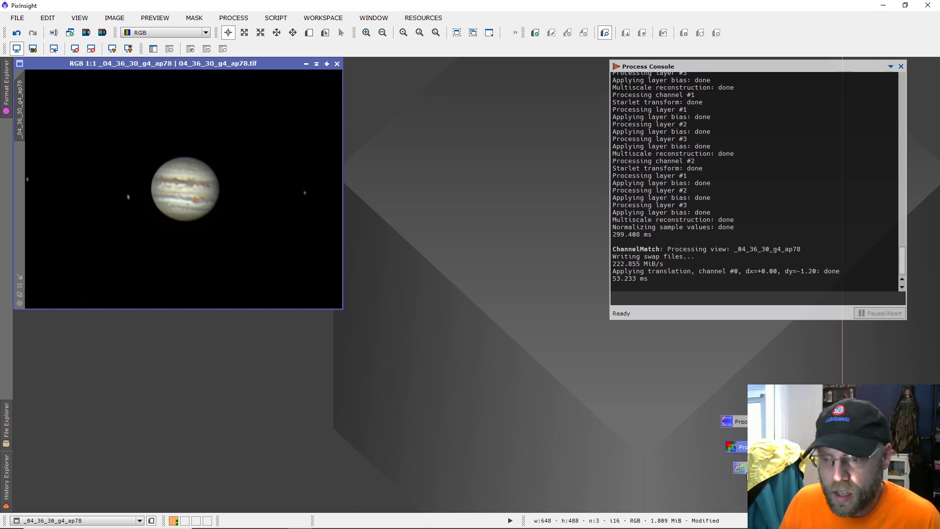
{"action": "left_click_drag", "start_coordinate": [739, 468], "coordinate": [308, 222]}
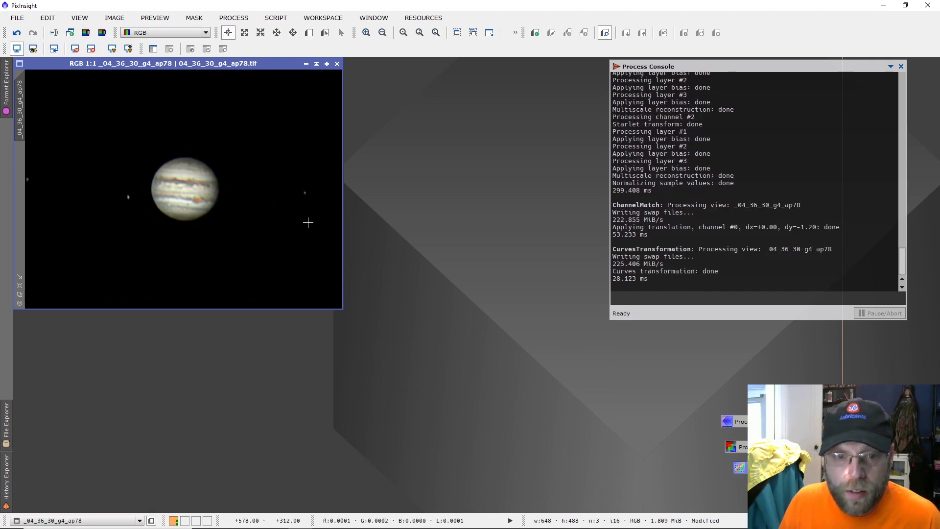
{"action": "scroll", "coordinate": [356, 270], "scroll_direction": "up", "scroll_amount": 1}
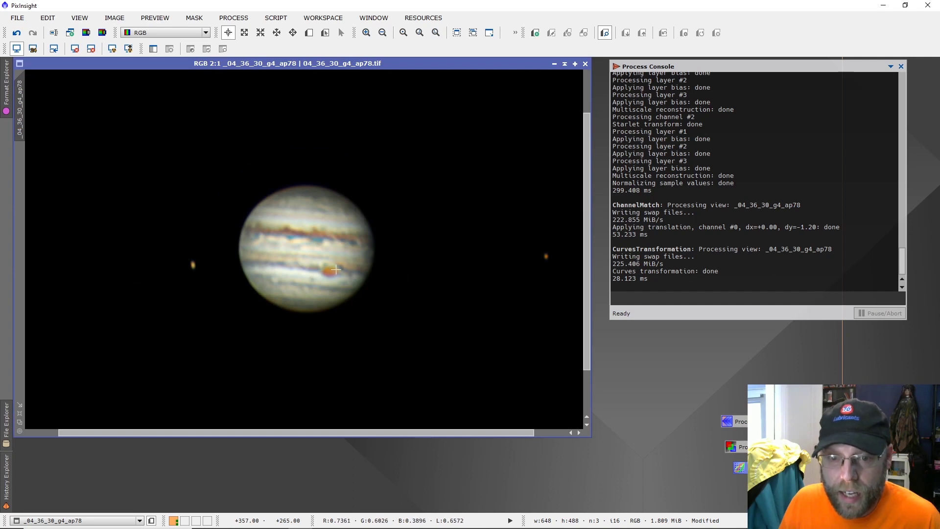
{"action": "scroll", "coordinate": [361, 271], "scroll_direction": "down", "scroll_amount": 1}
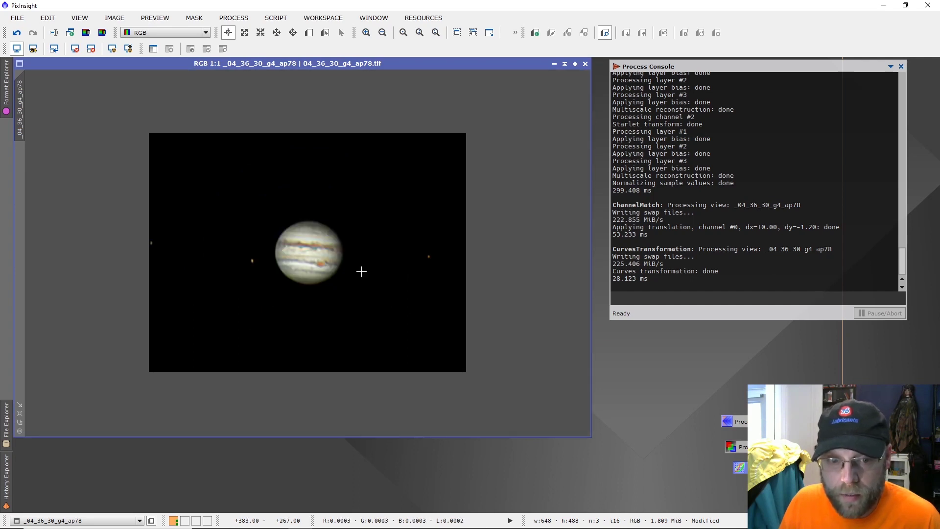
{"action": "scroll", "coordinate": [361, 271], "scroll_direction": "up", "scroll_amount": 1}
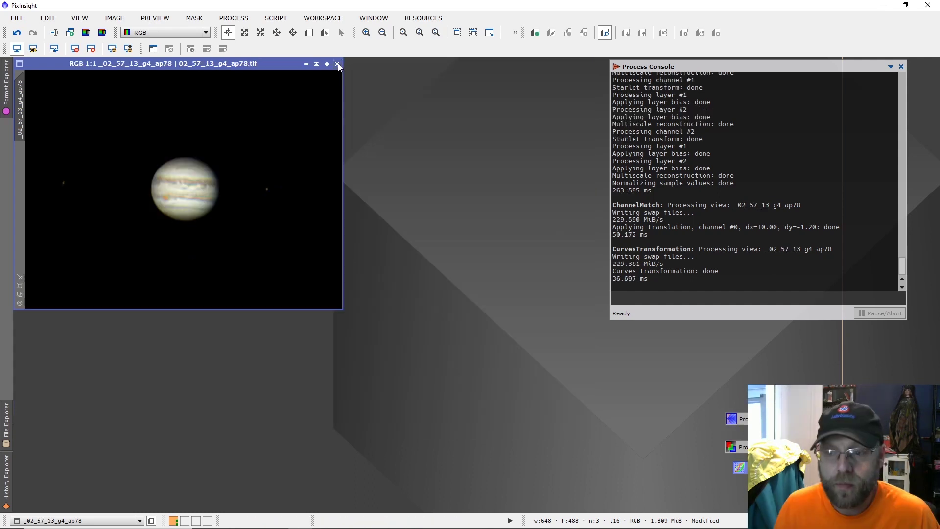
{"action": "key", "text": "ctrl+w"}
- Discard the frame's changes and add all 50 frames, 02_57_13 to 04_36_30, to a new ImageContainer
{"action": "left_click", "coordinate": [449, 291]}
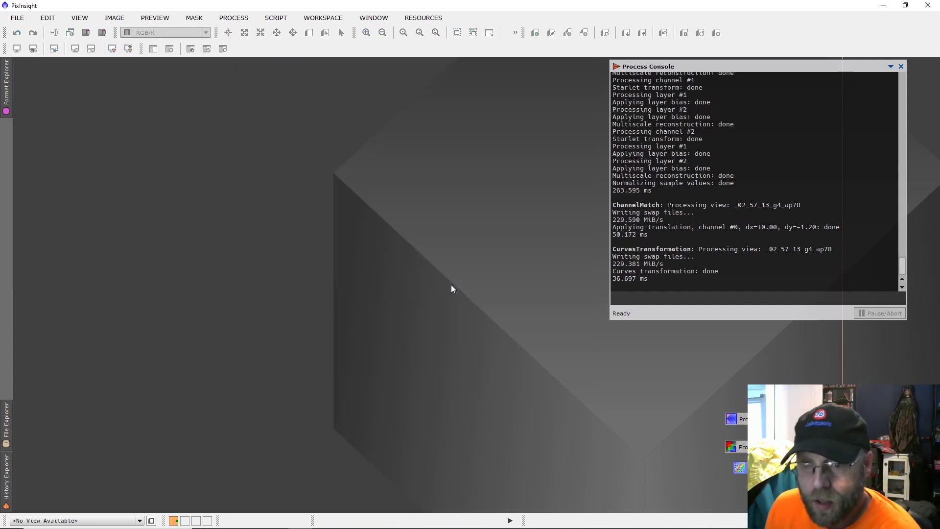
{"action": "right_click", "coordinate": [343, 175]}
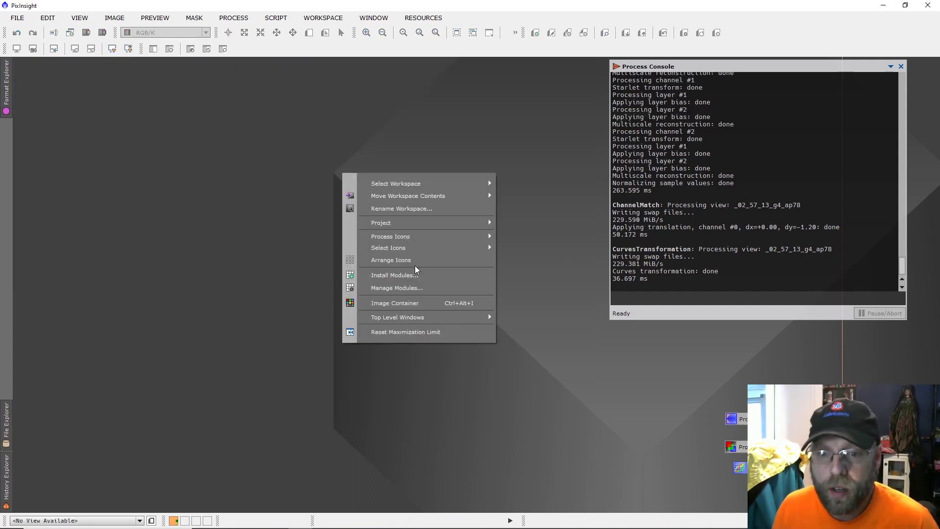
{"action": "left_click", "coordinate": [421, 303]}
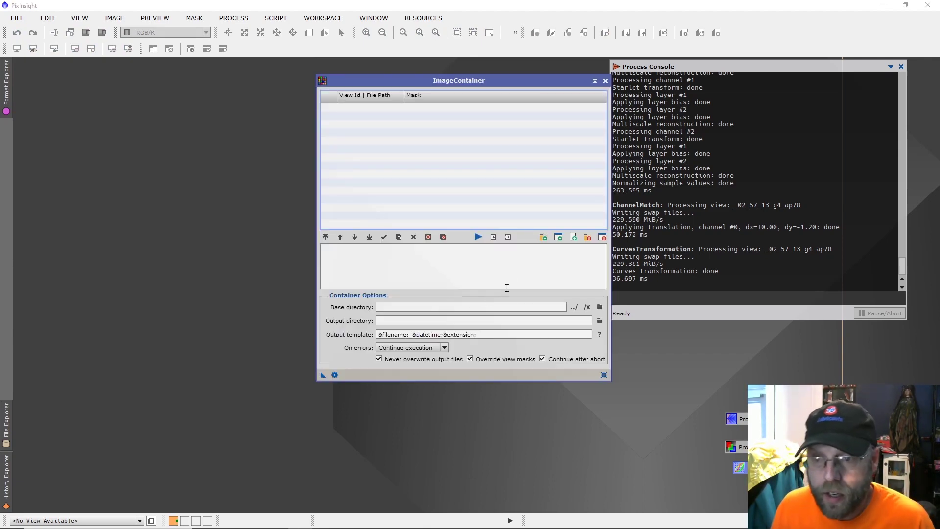
{"action": "left_click", "coordinate": [544, 239]}
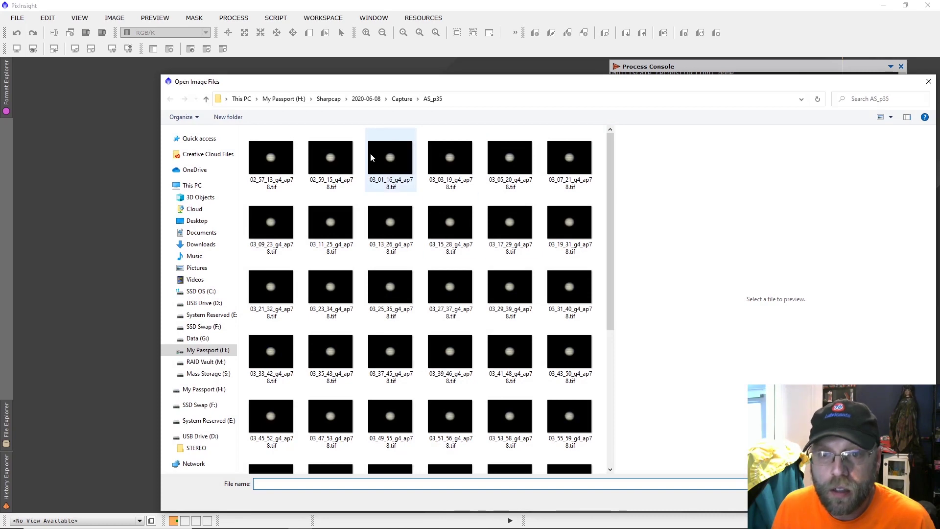
{"action": "left_click", "coordinate": [283, 160]}
{"action": "scroll", "coordinate": [509, 353], "scroll_direction": "down", "scroll_amount": 5}
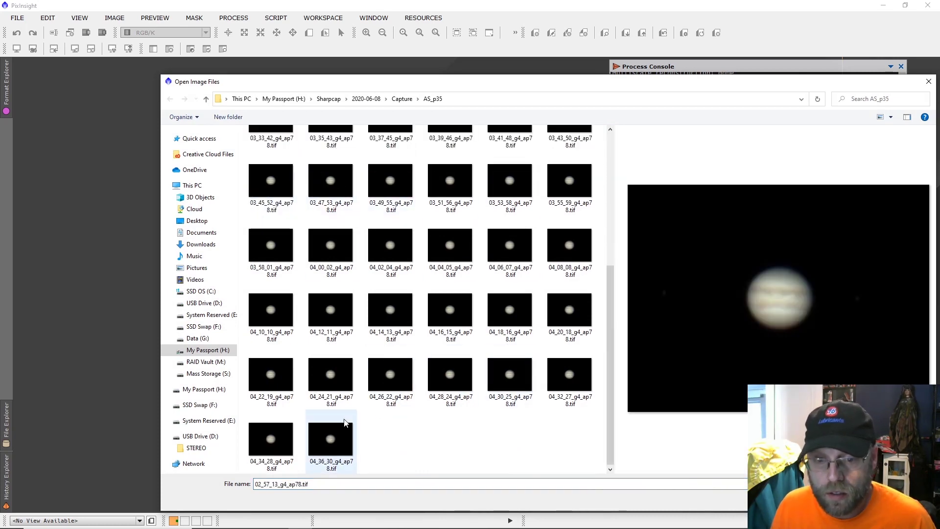
{"action": "left_click", "coordinate": [336, 439], "text": "shift"}
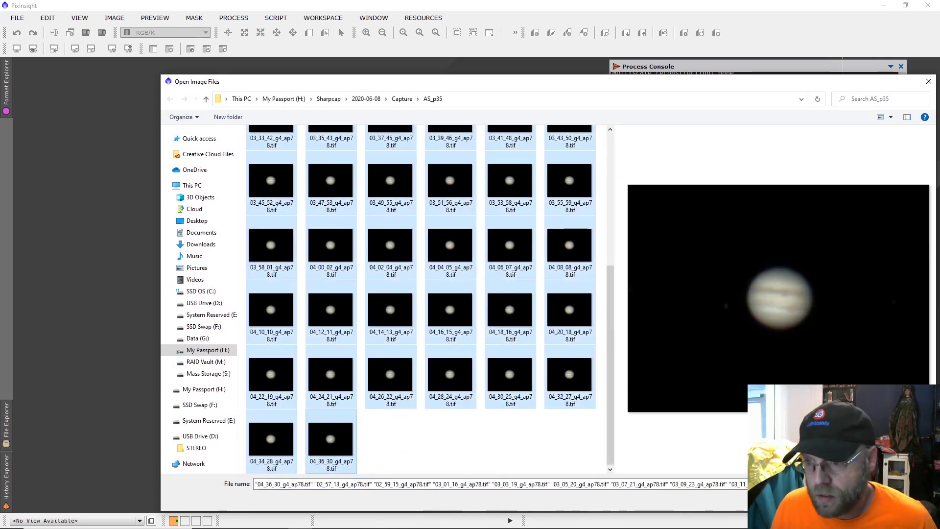
{"action": "key", "text": "Return"}
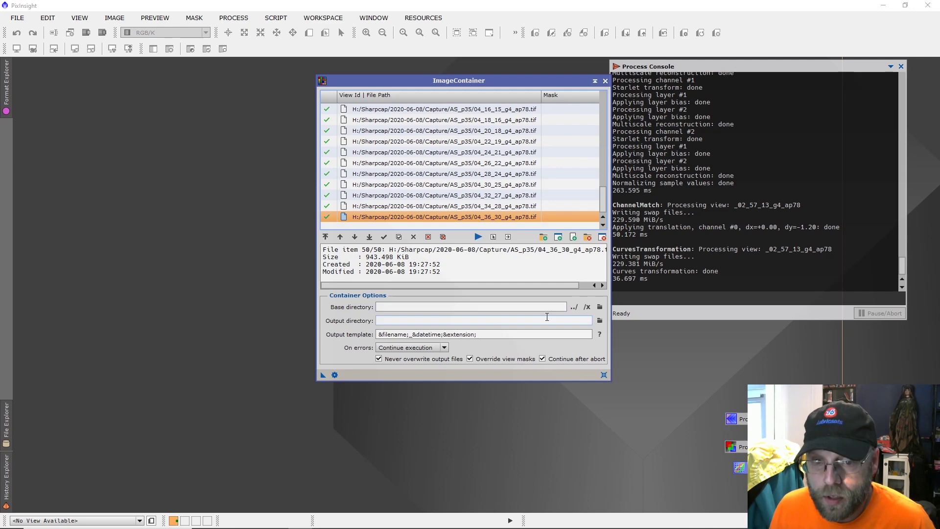
- Set the ImageContainer output directory to Desktop\JupiterFrames
{"action": "left_click", "coordinate": [600, 321]}
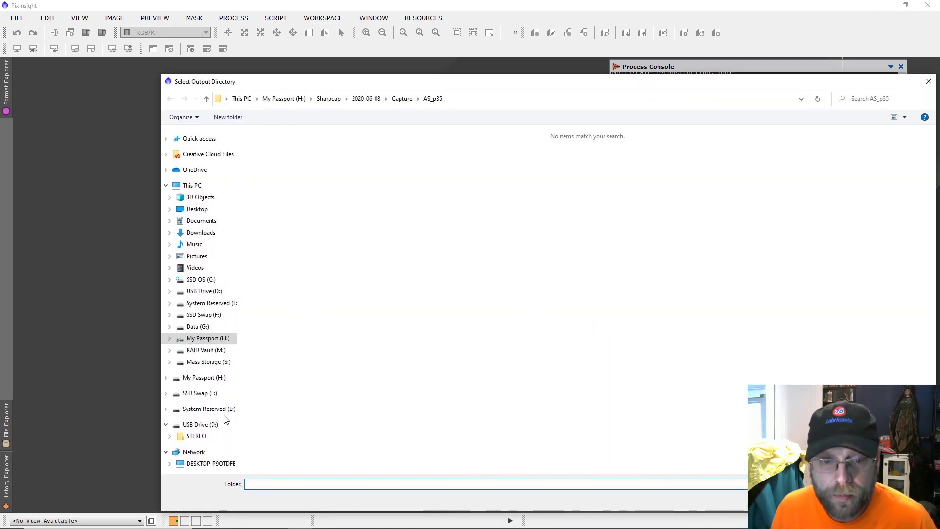
{"action": "left_click", "coordinate": [204, 209]}
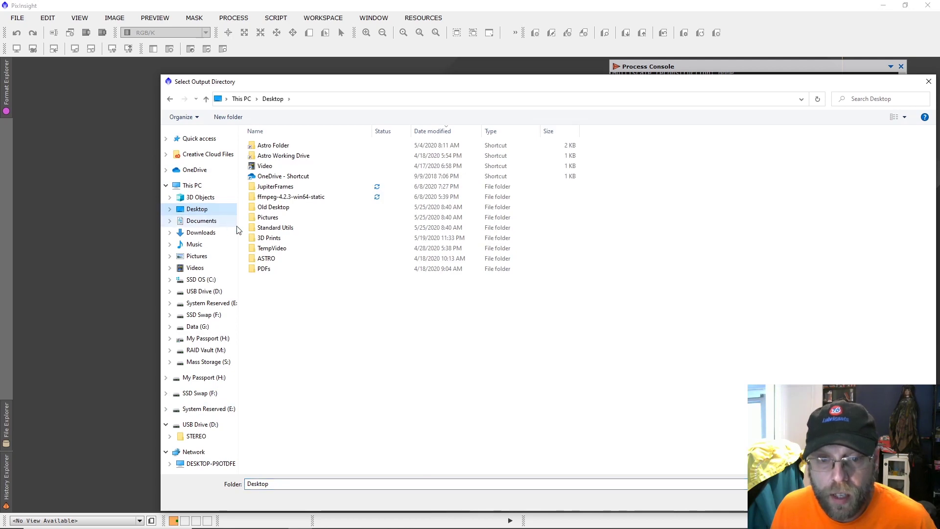
{"action": "double_click", "coordinate": [269, 187]}
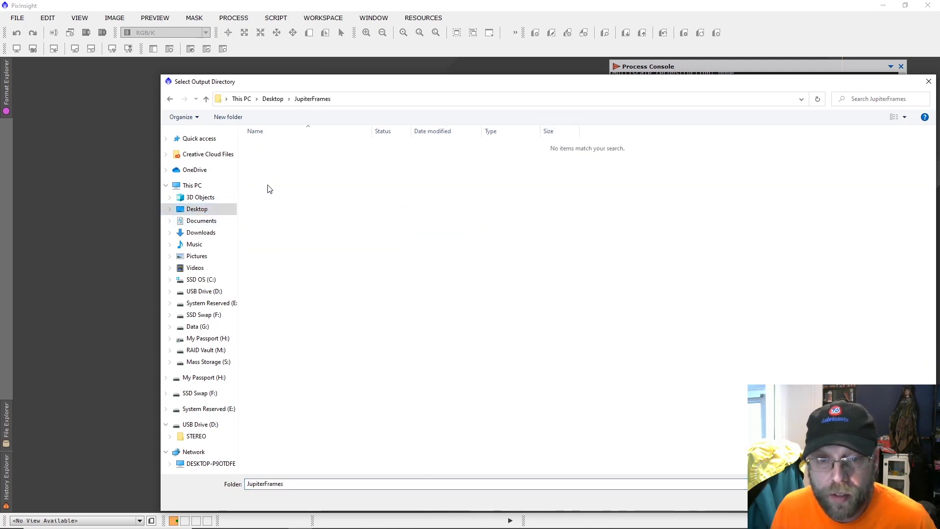
{"action": "left_click", "coordinate": [854, 499]}
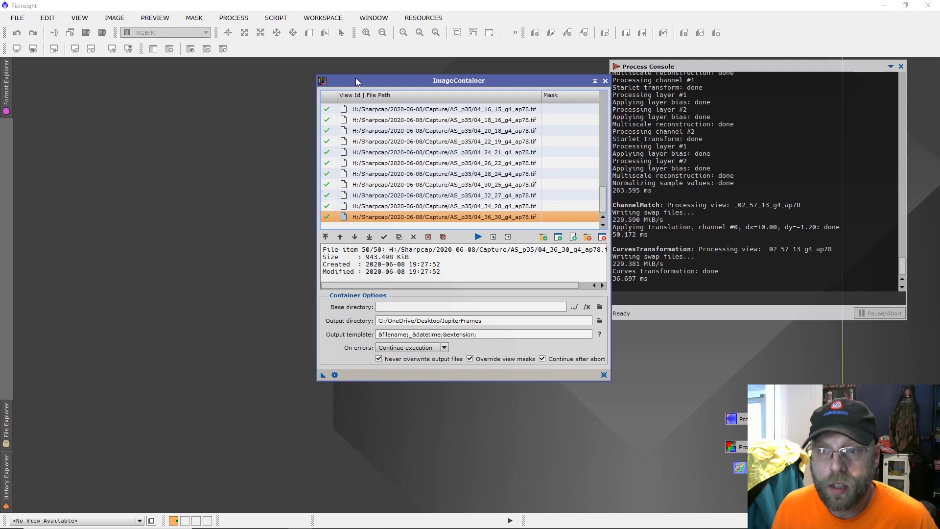
{"action": "left_click_drag", "start_coordinate": [356, 81], "coordinate": [539, 61]}
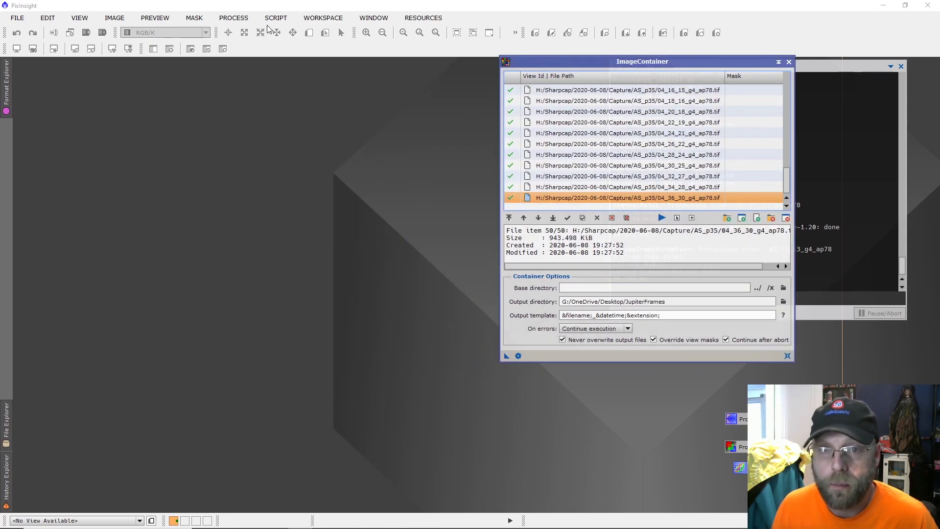
- Create a ProcessContainer holding MultiscaleLinearTransform, ChannelMatch and CurvesTransformation in that order
{"action": "left_click", "coordinate": [234, 17]}
{"action": "mouse_move", "coordinate": [316, 430]}
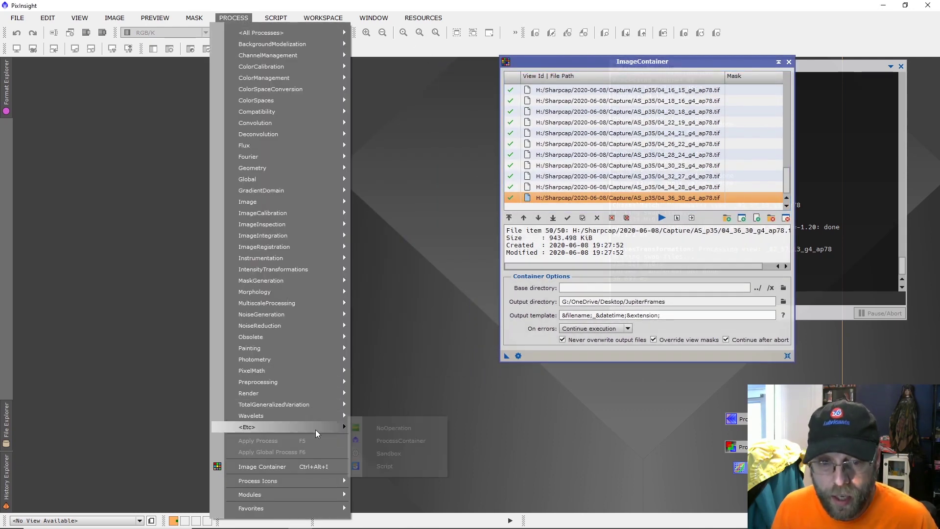
{"action": "left_click", "coordinate": [377, 441]}
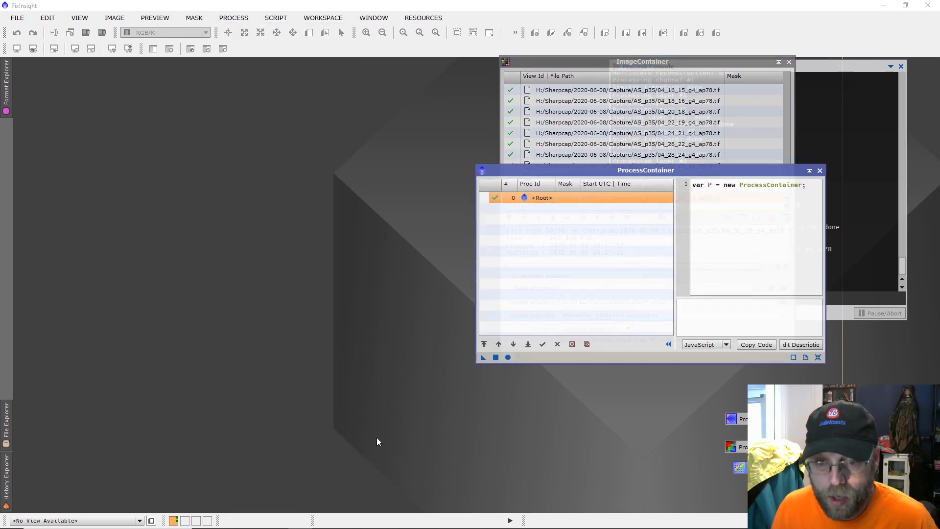
{"action": "left_click_drag", "start_coordinate": [594, 166], "coordinate": [310, 159]}
{"action": "left_click_drag", "start_coordinate": [732, 419], "coordinate": [257, 228]}
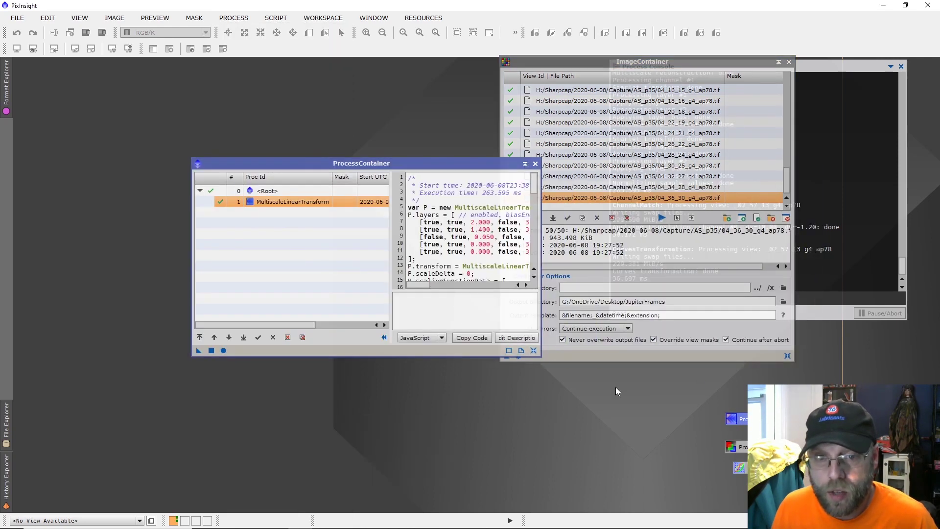
{"action": "left_click_drag", "start_coordinate": [731, 446], "coordinate": [246, 236]}
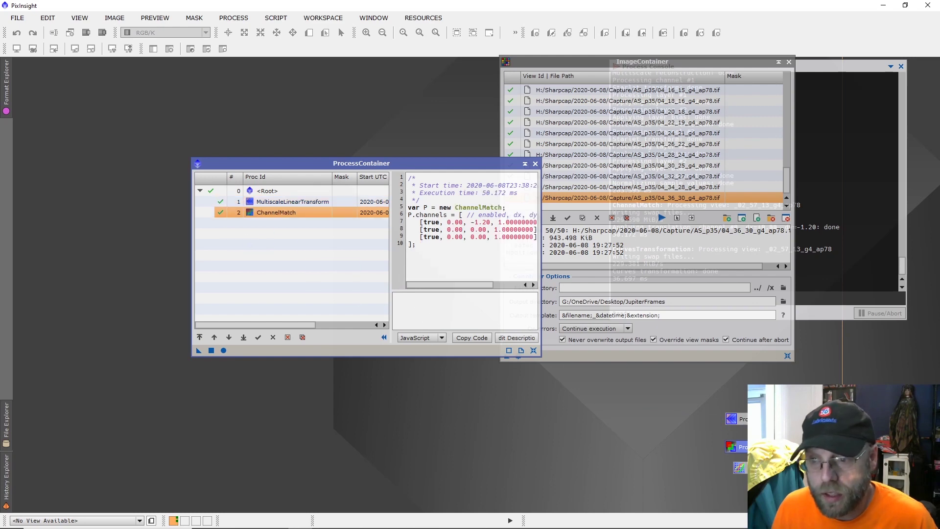
{"action": "left_click_drag", "start_coordinate": [739, 468], "coordinate": [268, 248]}
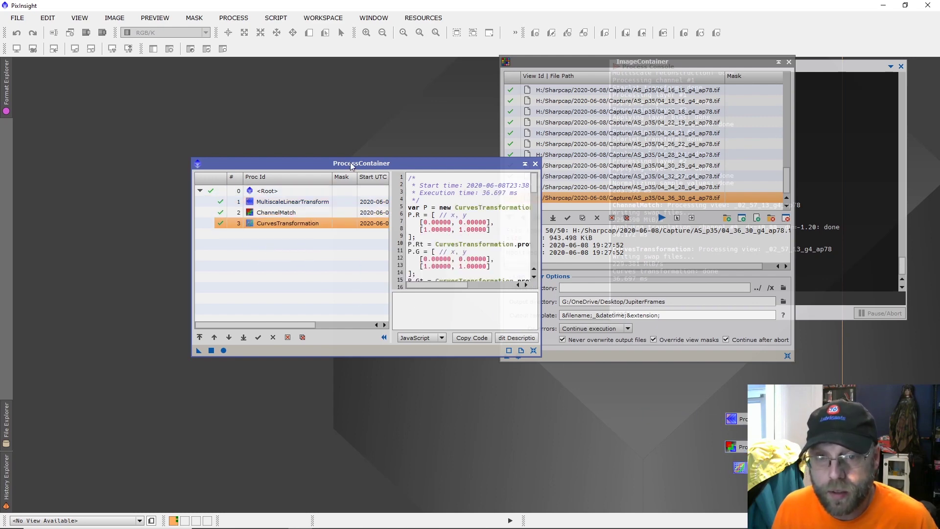
{"action": "left_click_drag", "start_coordinate": [351, 163], "coordinate": [257, 133]}
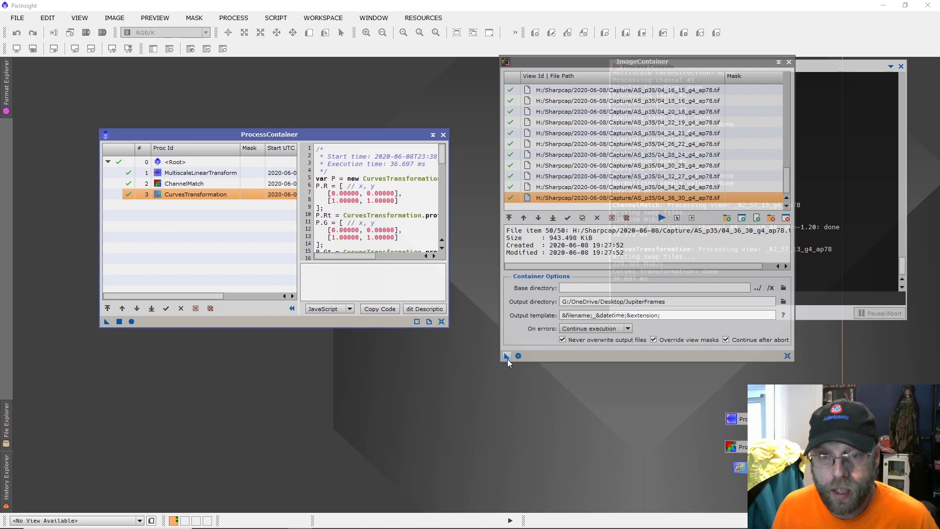
- Execute the ProcessContainer on the ImageContainer's 50 frames, which finishes in 27.258 s
{"action": "left_click_drag", "start_coordinate": [507, 360], "coordinate": [190, 323]}
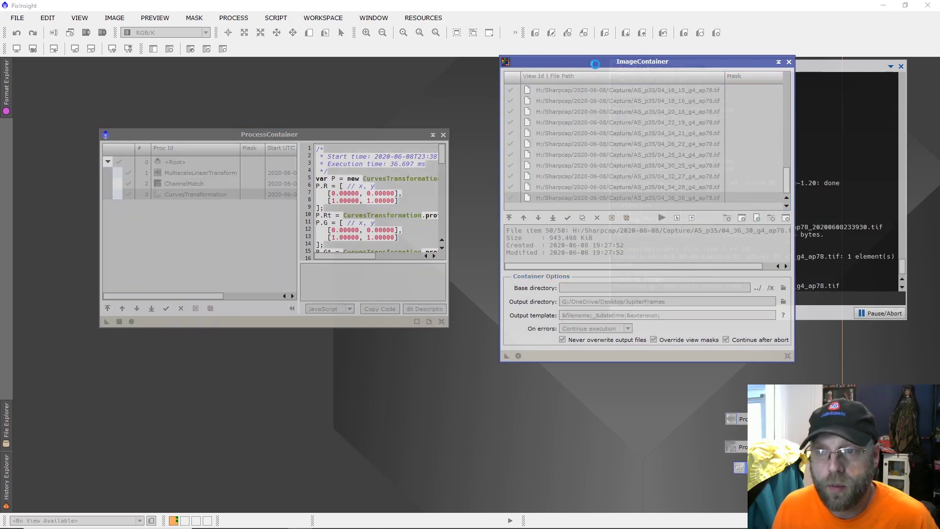
{"action": "left_click_drag", "start_coordinate": [595, 61], "coordinate": [400, 69]}
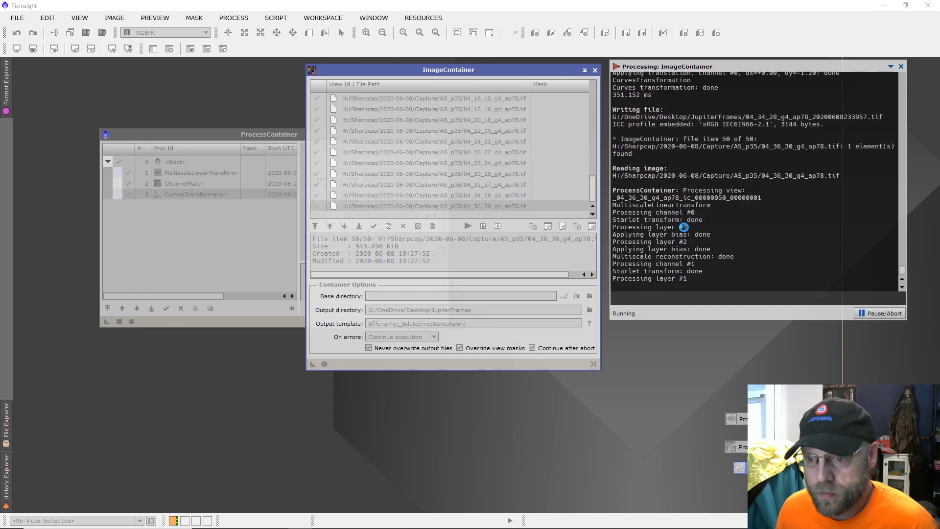
{"action": "left_click", "coordinate": [17, 17]}
- Open the processed 02_57_13 frame from Desktop/JupiterFrames
{"action": "left_click", "coordinate": [42, 36]}
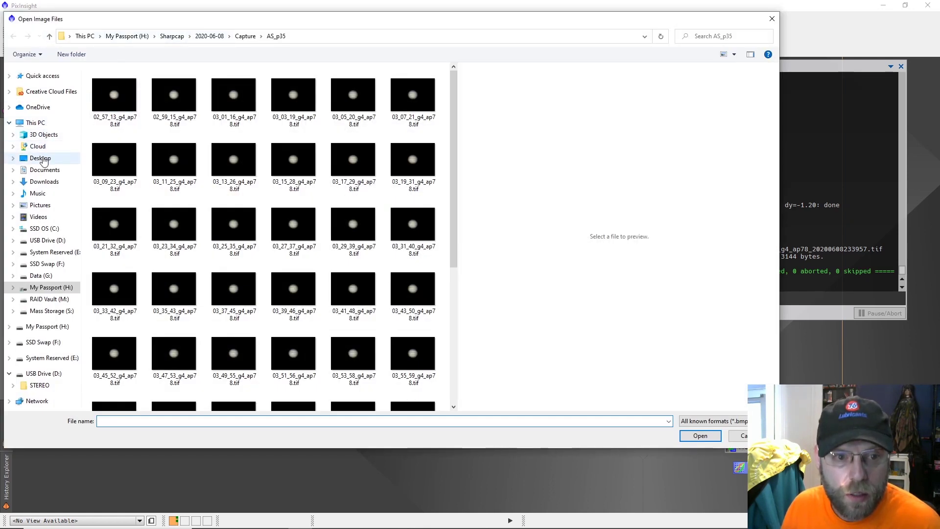
{"action": "left_click", "coordinate": [43, 159]}
{"action": "double_click", "coordinate": [108, 186]}
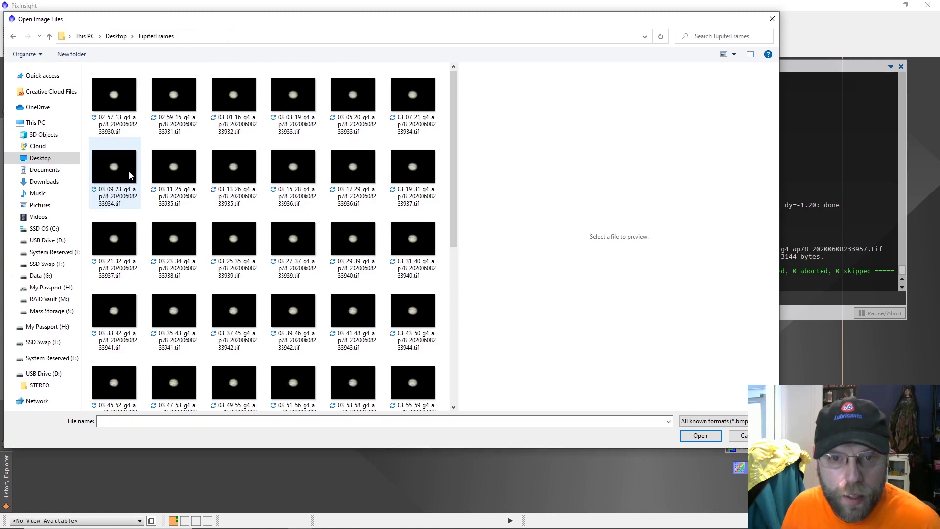
{"action": "double_click", "coordinate": [102, 95]}
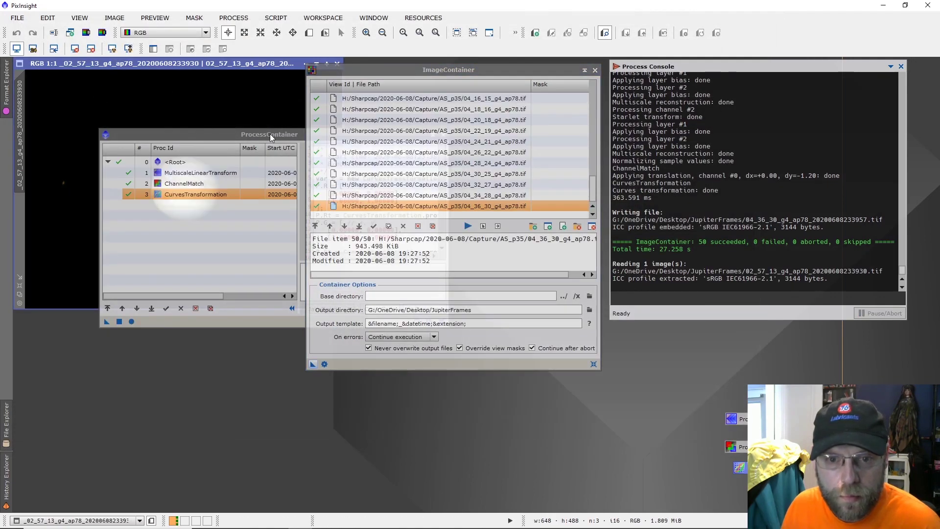
- Close the processed frame after checking it, and open Process > ImageInspection > Blink
{"action": "left_click_drag", "start_coordinate": [270, 134], "coordinate": [568, 259]}
{"action": "left_click", "coordinate": [197, 63]}
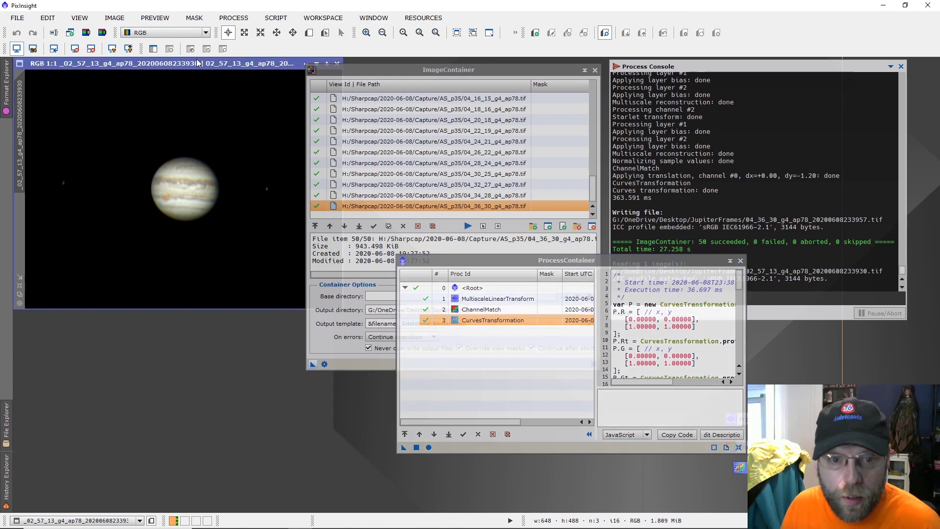
{"action": "left_click_drag", "start_coordinate": [355, 69], "coordinate": [476, 70]}
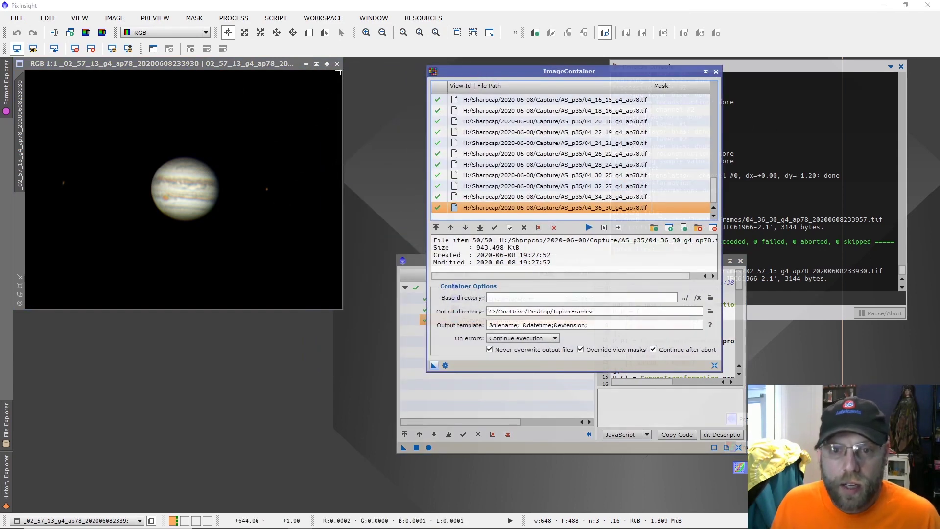
{"action": "left_click", "coordinate": [338, 64]}
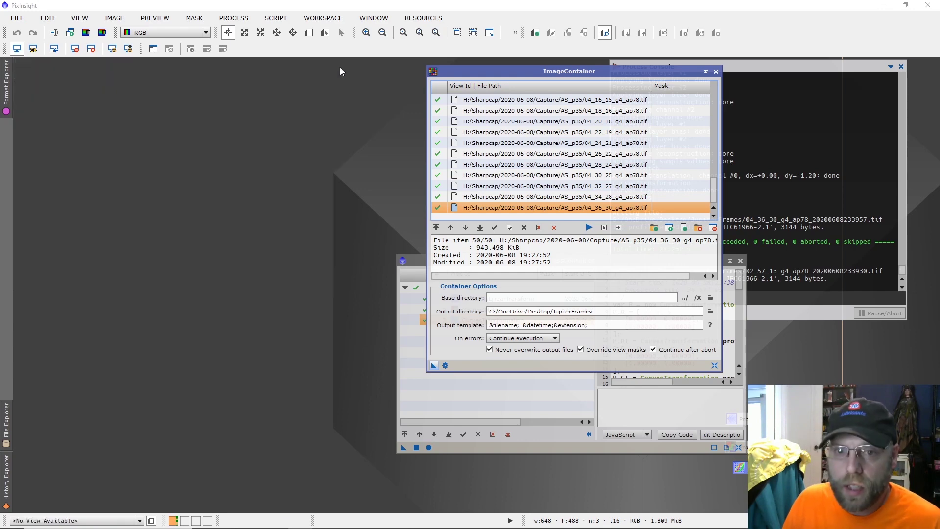
{"action": "left_click", "coordinate": [233, 18]}
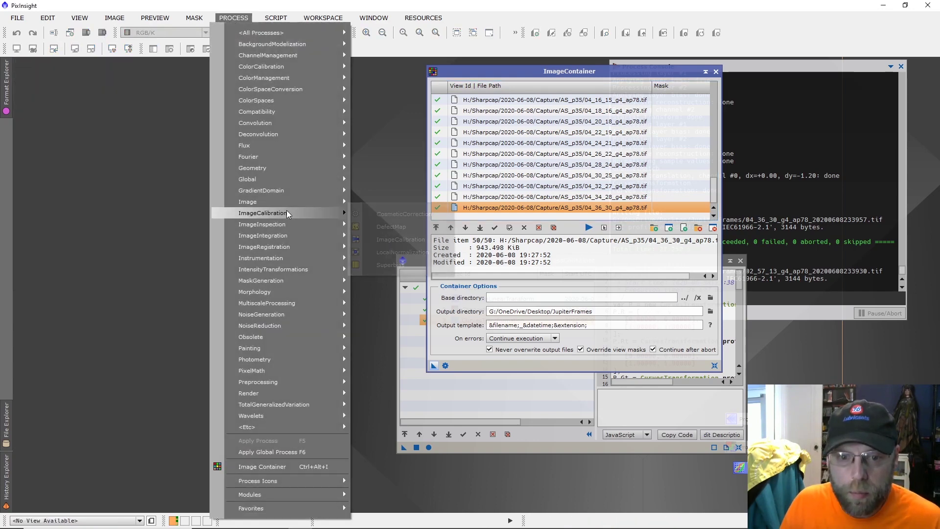
{"action": "left_click", "coordinate": [363, 229]}
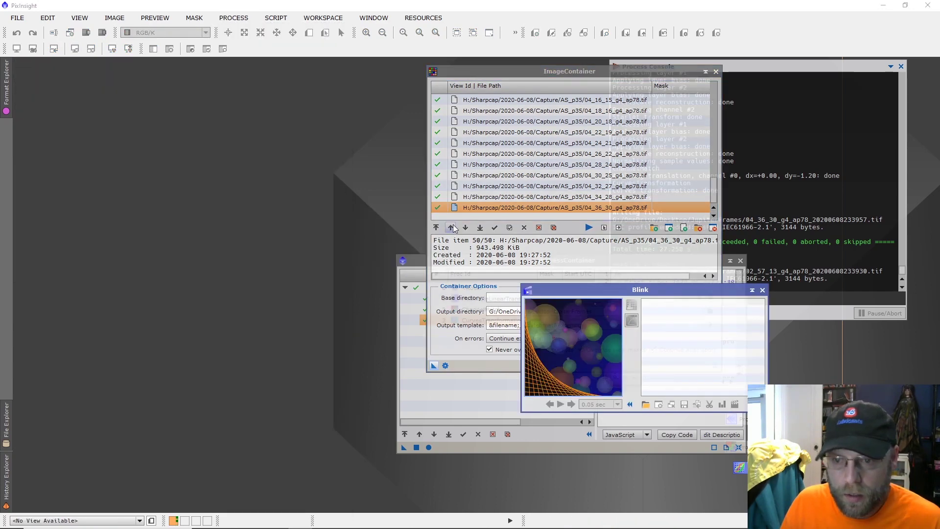
- Shade the ImageContainer and ProcessContainer windows and park them at the top of the workspace
{"action": "left_click", "coordinate": [706, 72]}
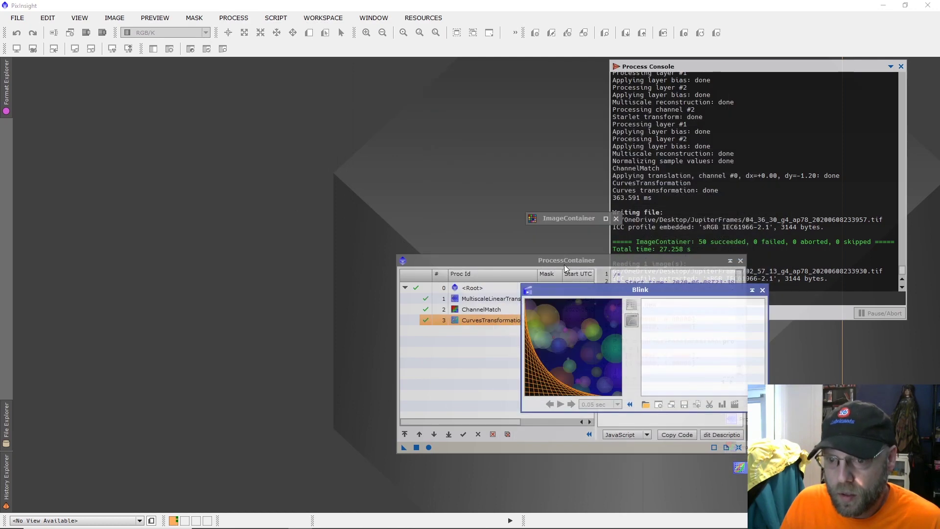
{"action": "left_click_drag", "start_coordinate": [564, 264], "coordinate": [425, 139]}
{"action": "left_click", "coordinate": [569, 140]}
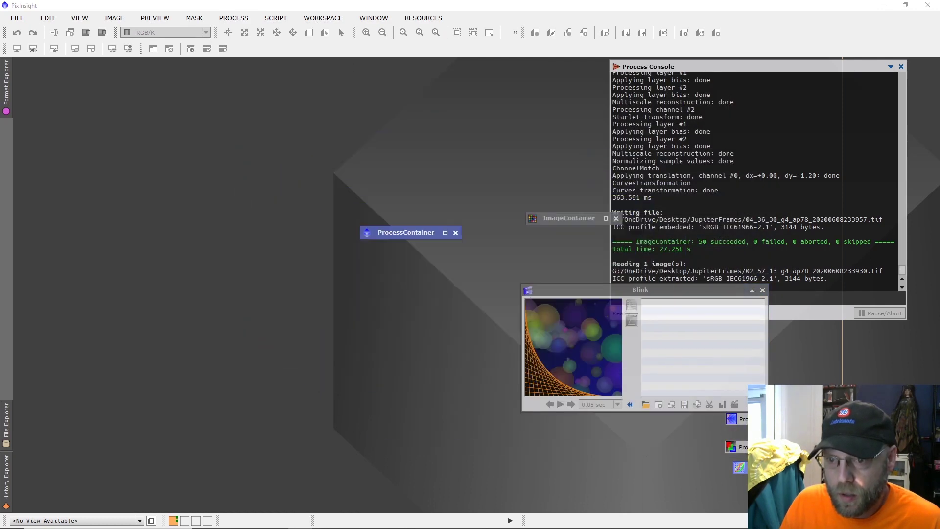
{"action": "left_click_drag", "start_coordinate": [586, 214], "coordinate": [570, 63]}
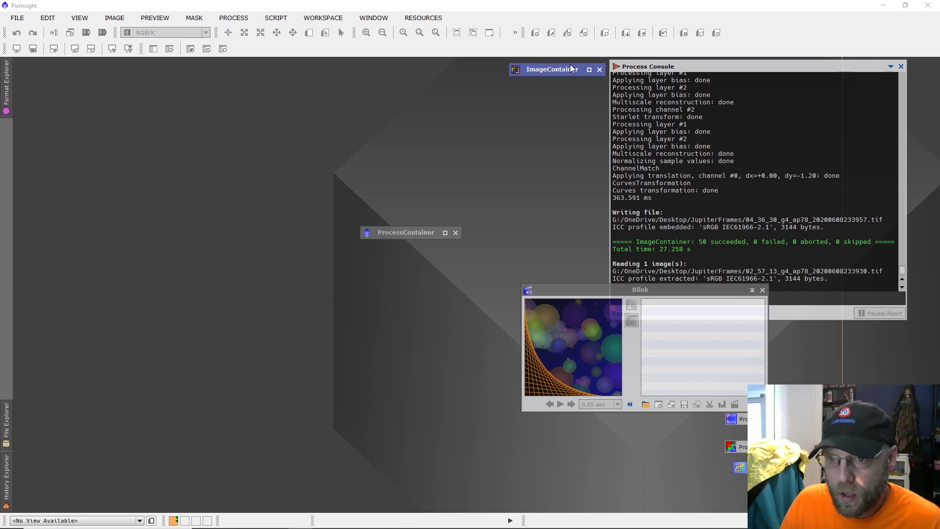
{"action": "left_click_drag", "start_coordinate": [418, 230], "coordinate": [559, 86]}
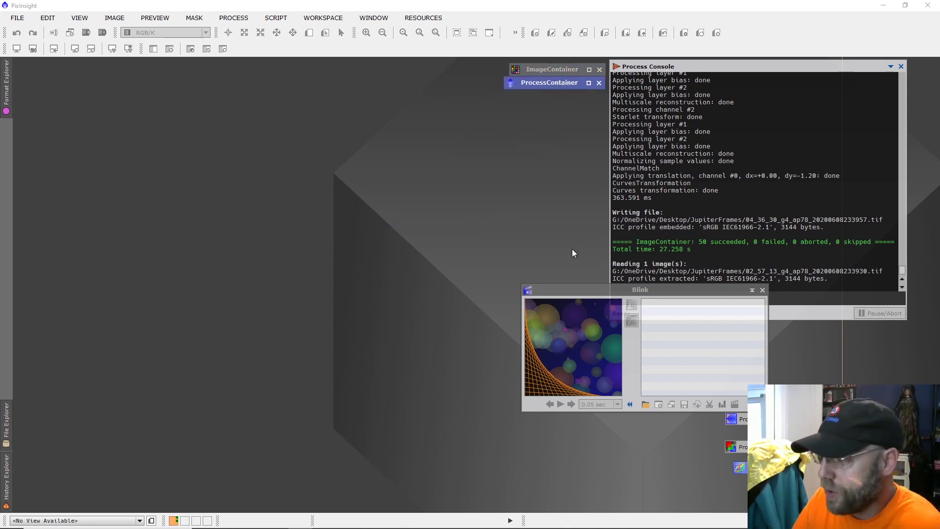
- Load all 50 JupiterFrames TIFs into Blink and display them without auto-stretch
{"action": "left_click", "coordinate": [645, 404]}
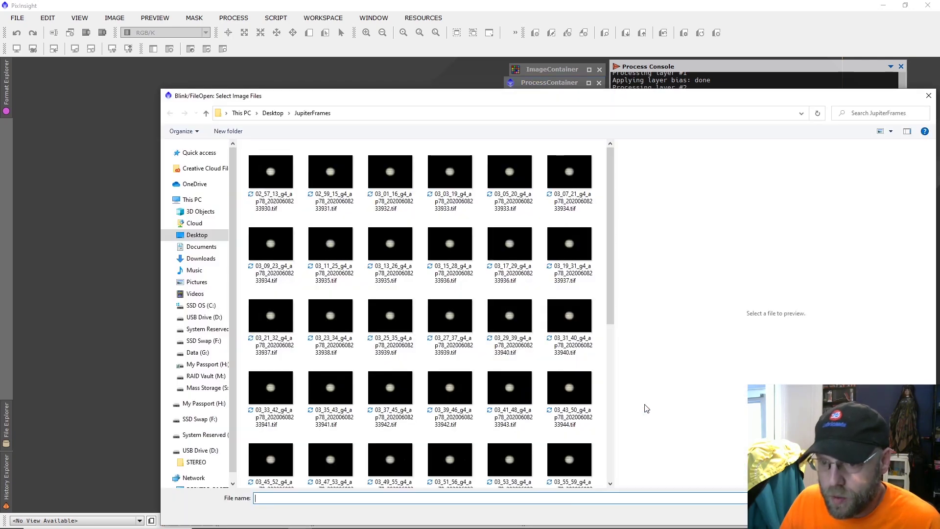
{"action": "left_click", "coordinate": [285, 157]}
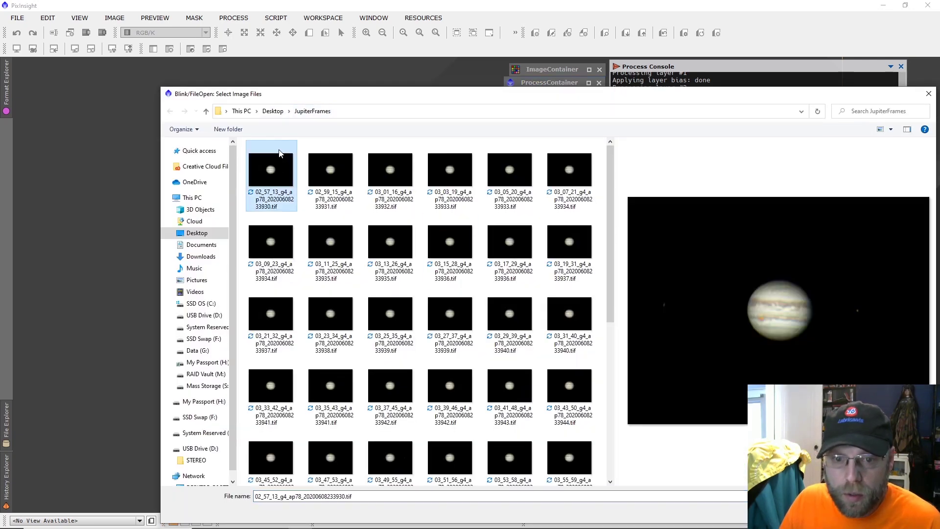
{"action": "scroll", "coordinate": [482, 347], "scroll_direction": "down", "scroll_amount": 5}
{"action": "left_click", "coordinate": [340, 457], "text": "shift"}
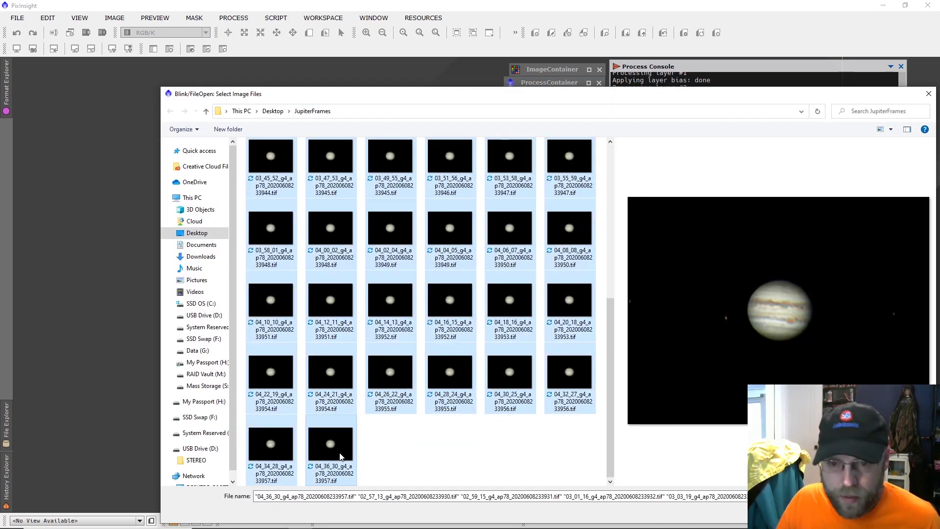
{"action": "key", "text": "Return"}
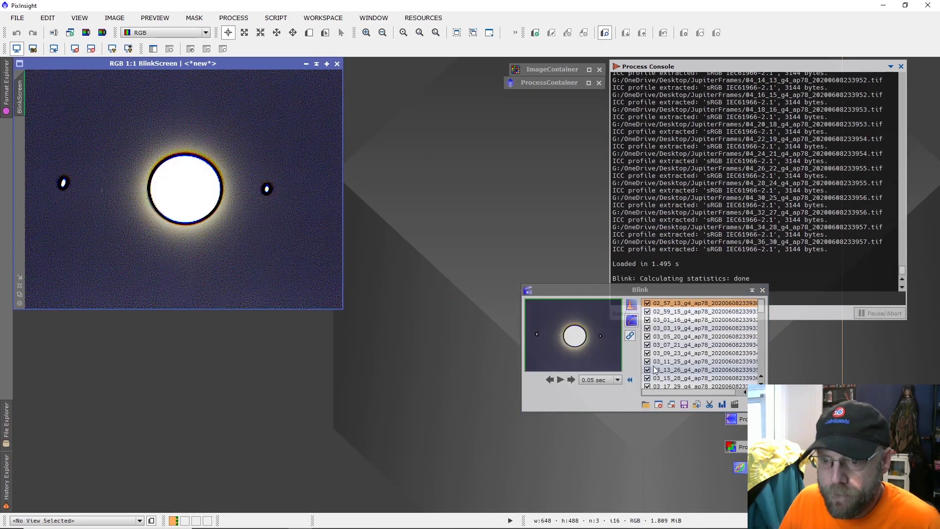
{"action": "left_click", "coordinate": [633, 322]}
- Preview the Blink animation, change the frame delay to 0.20 sec, and play it again
{"action": "left_click_drag", "start_coordinate": [604, 292], "coordinate": [481, 175]}
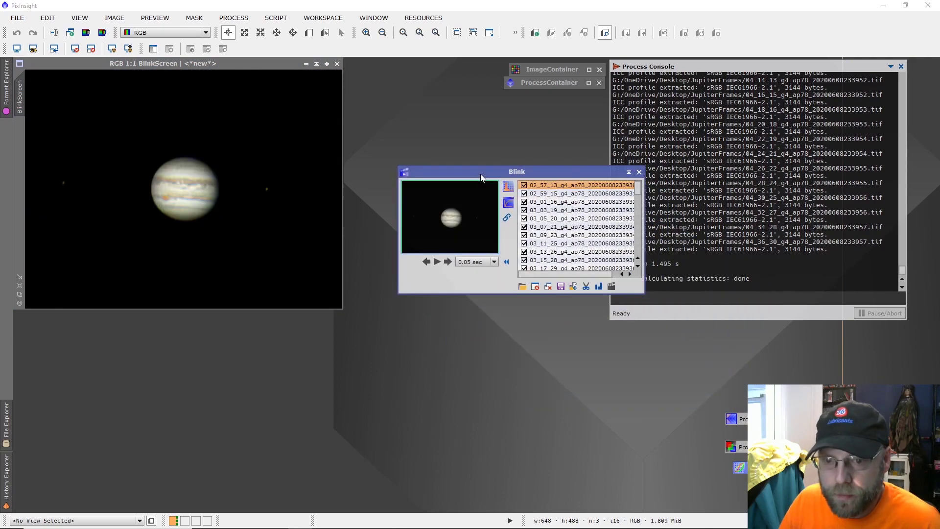
{"action": "left_click", "coordinate": [436, 264]}
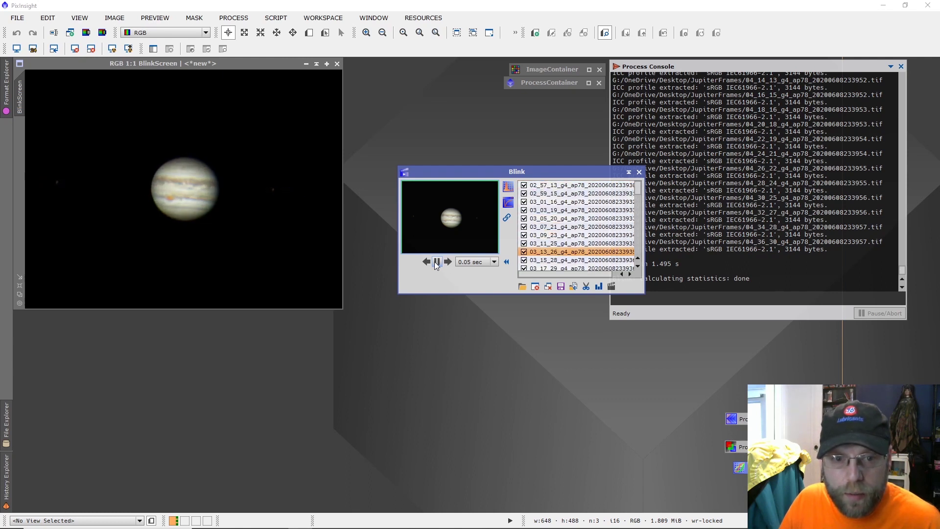
{"action": "left_click", "coordinate": [436, 262]}
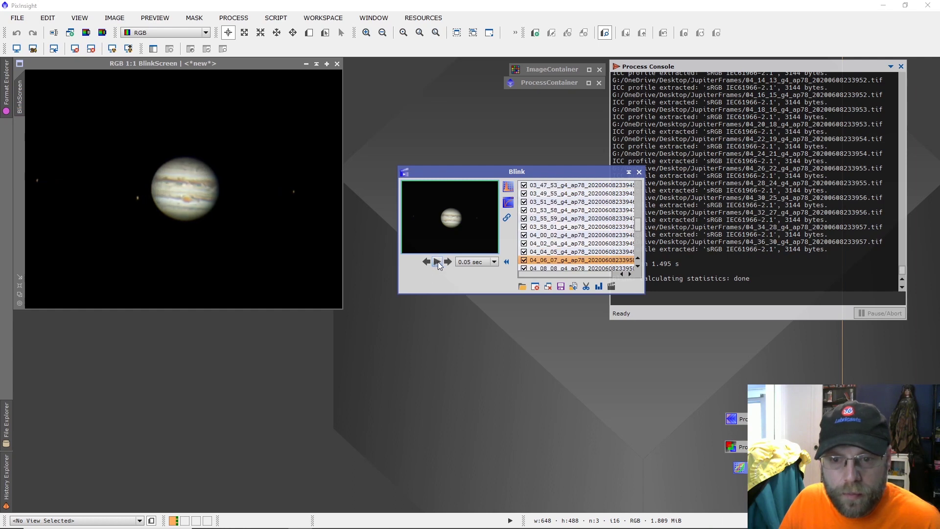
{"action": "left_click", "coordinate": [494, 261]}
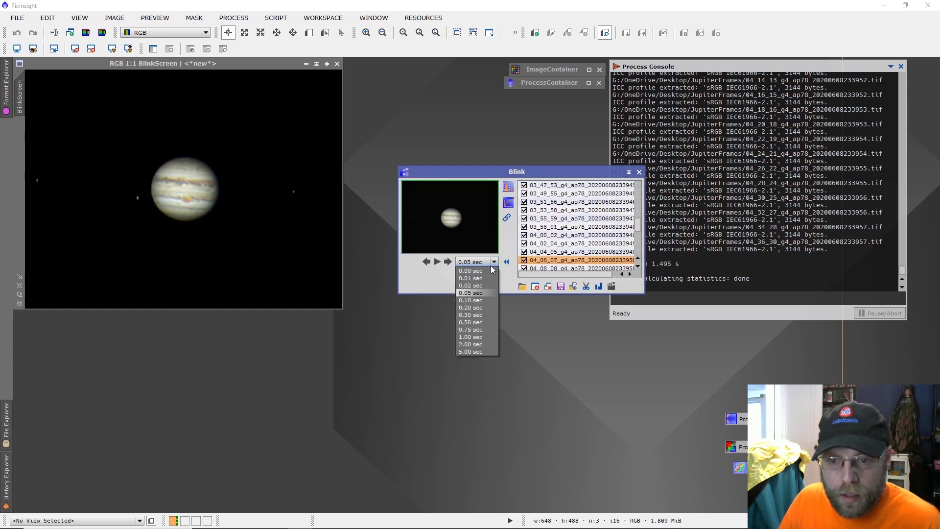
{"action": "left_click", "coordinate": [490, 308]}
{"action": "left_click", "coordinate": [436, 263]}
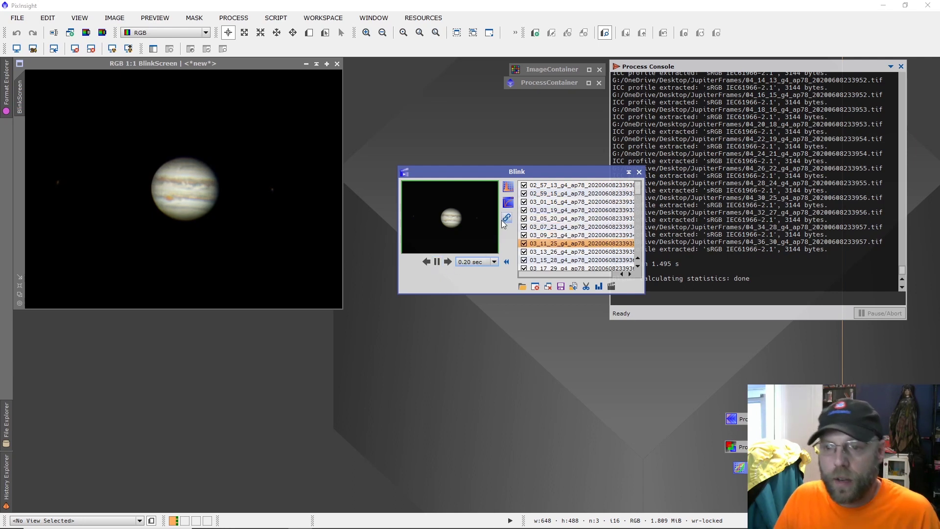
{"action": "left_click", "coordinate": [439, 262]}
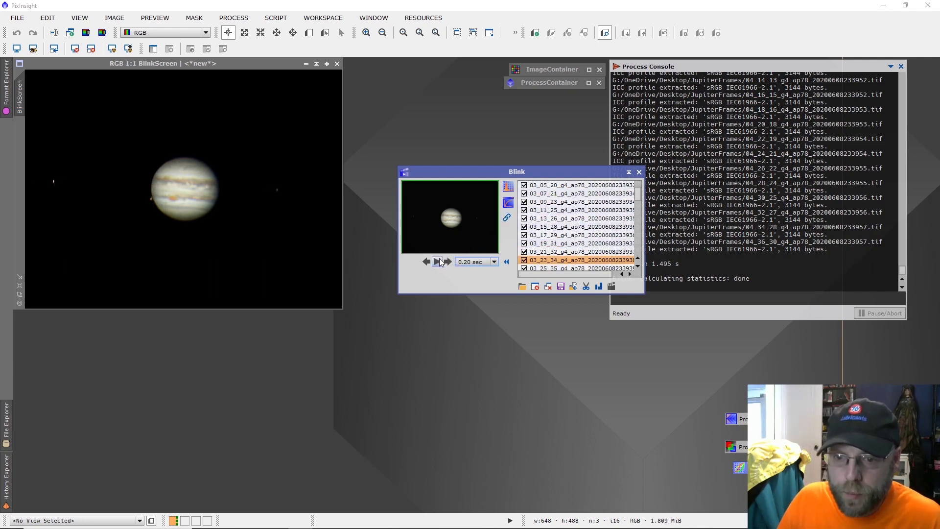
{"action": "left_click", "coordinate": [611, 287]}
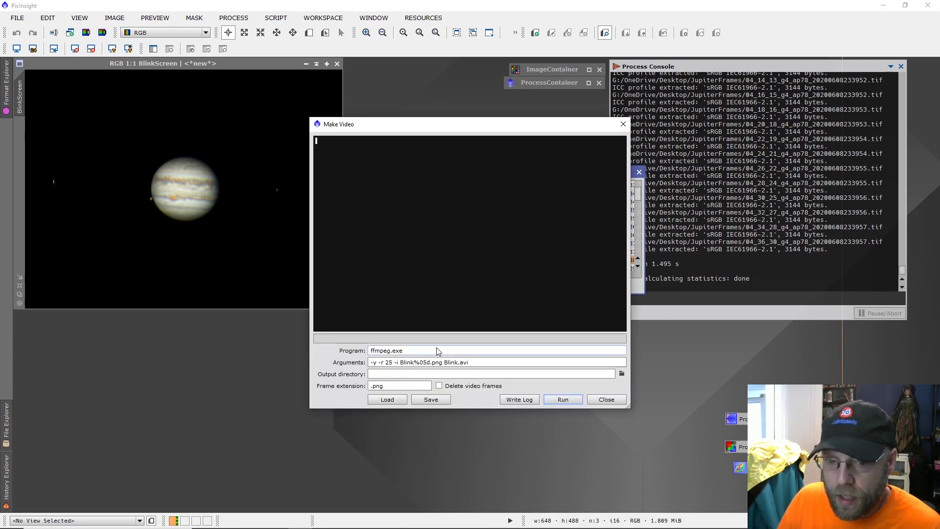
- Prefix ffmpeg.exe in the Program field with the ffmpeg-4.2.3-win64-static bin folder path and a backslash
{"action": "left_click", "coordinate": [415, 352]}
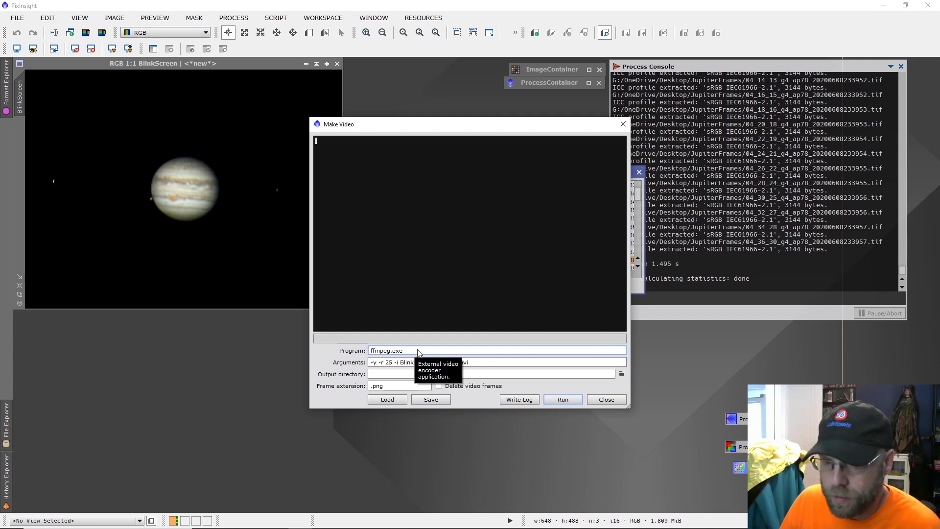
{"action": "left_click_drag", "start_coordinate": [416, 352], "coordinate": [359, 354]}
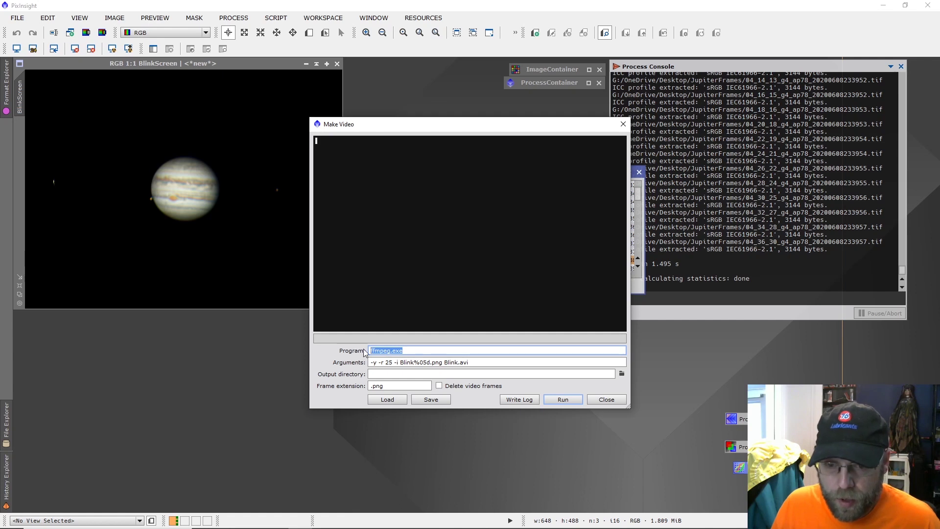
{"action": "right_click", "coordinate": [409, 347]}
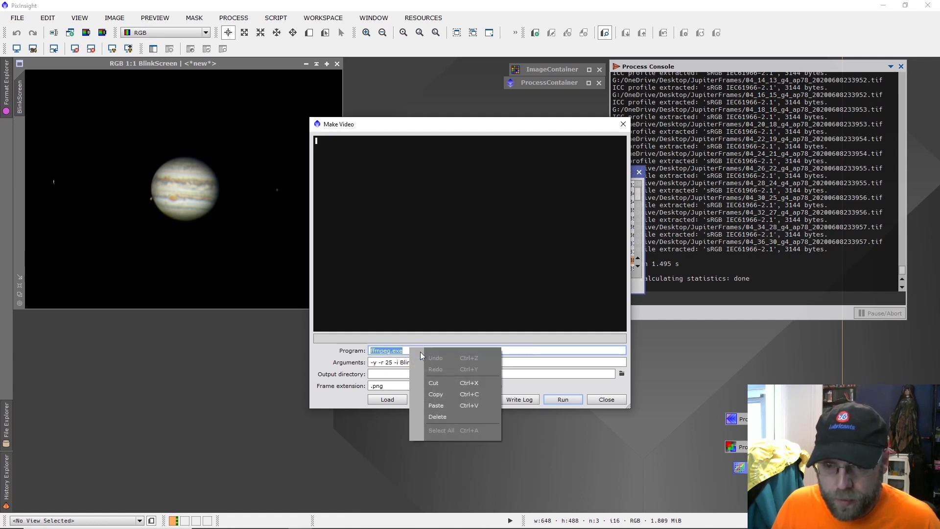
{"action": "left_click", "coordinate": [448, 400]}
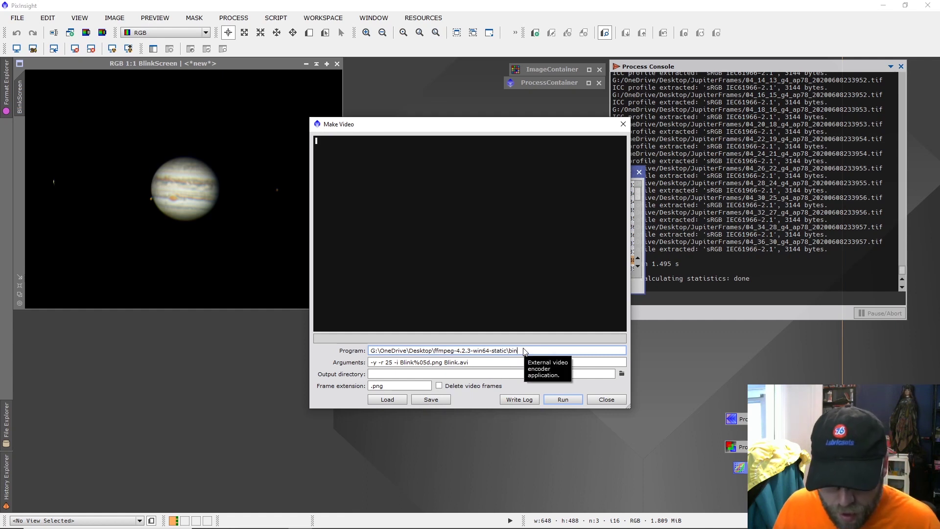
{"action": "left_click_drag", "start_coordinate": [526, 351], "coordinate": [375, 352]}
{"action": "left_click", "coordinate": [373, 353]}
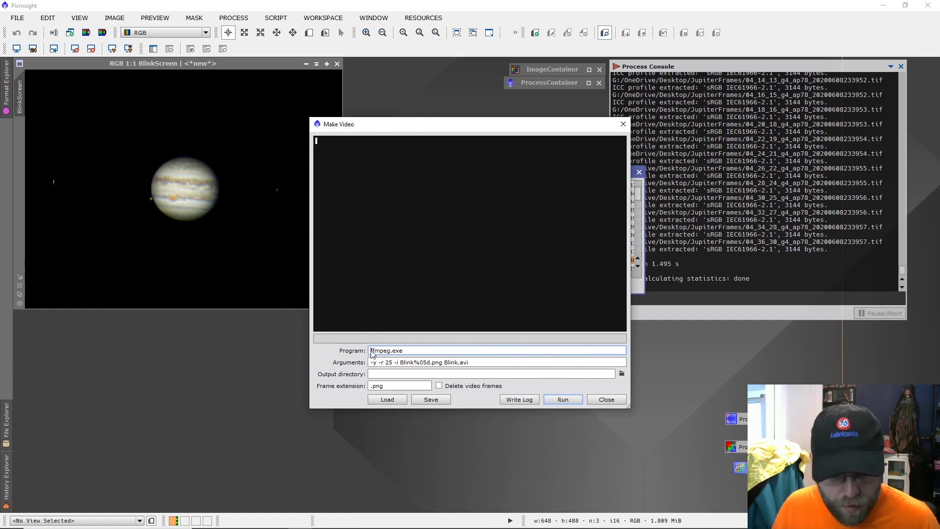
{"action": "type", "text": "G:\\OneDrive\\Desktop\\ffmpeg-4.2.3-win64-static\\bin\\"}
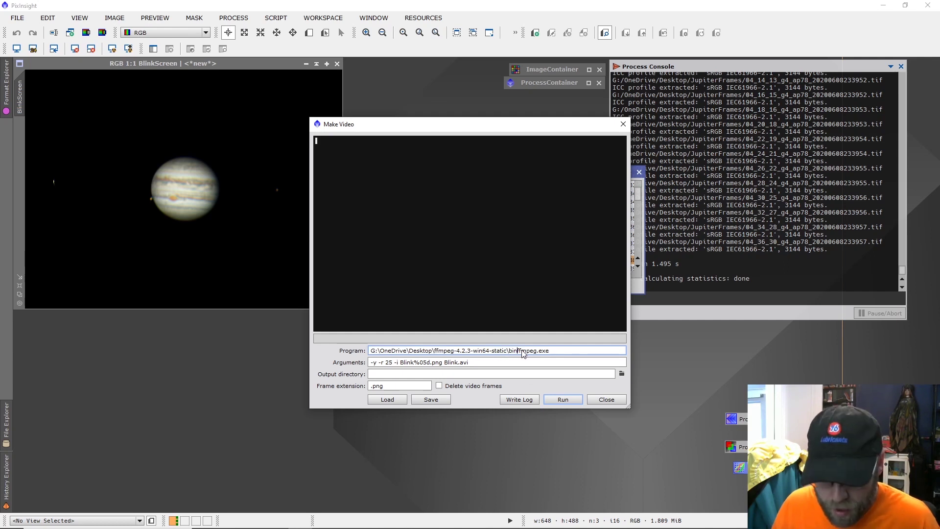
{"action": "type", "text": "\\"}
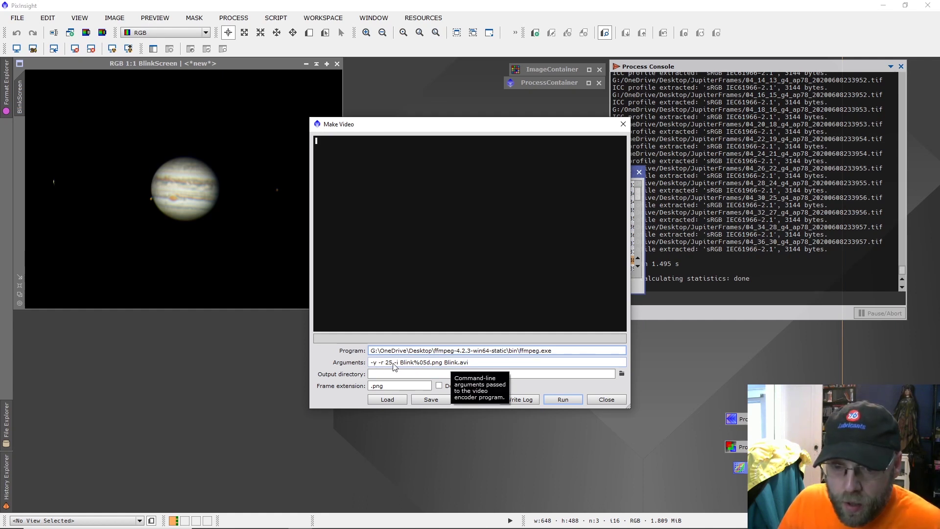
- Change the arguments to -y -r 10 -i Blink%05d.png Jupiter.avi and enable Delete video frames
{"action": "left_click", "coordinate": [454, 368]}
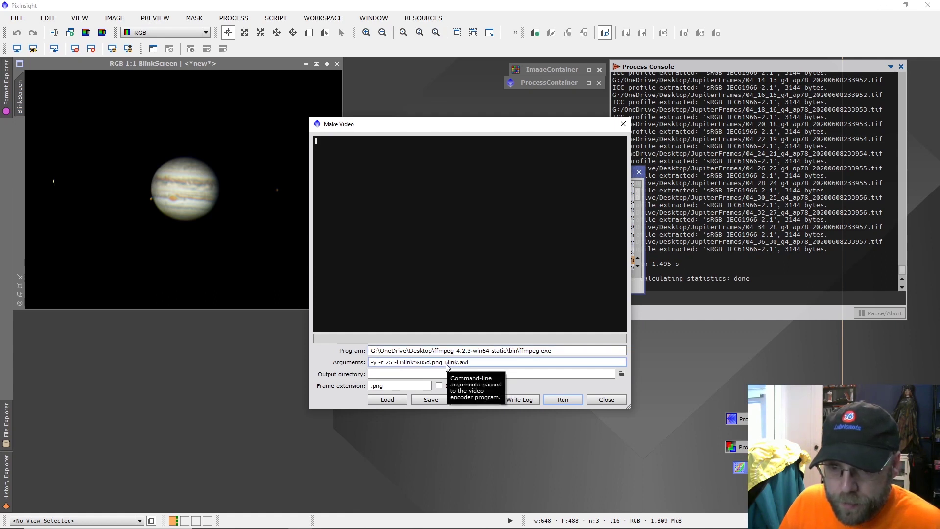
{"action": "left_click", "coordinate": [445, 367]}
{"action": "left_click_drag", "start_coordinate": [446, 366], "coordinate": [457, 367]}
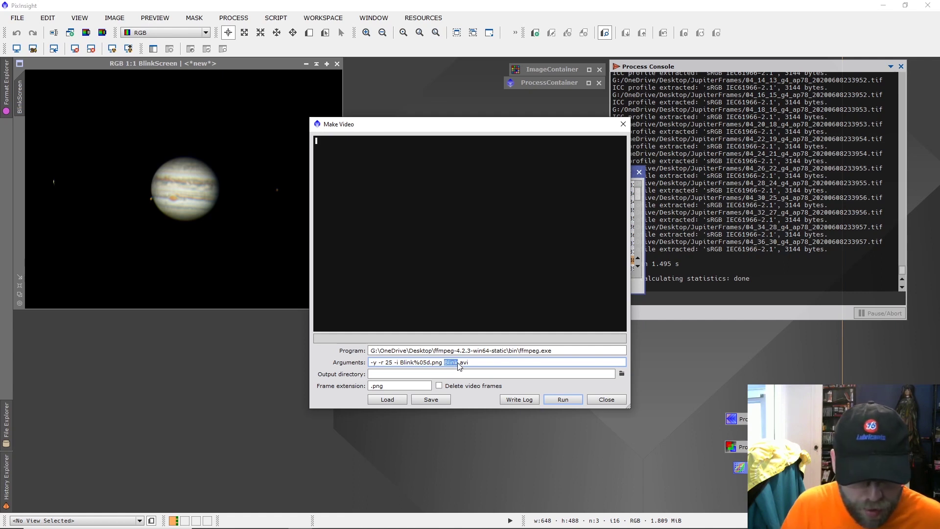
{"action": "type", "text": "Jupiter"}
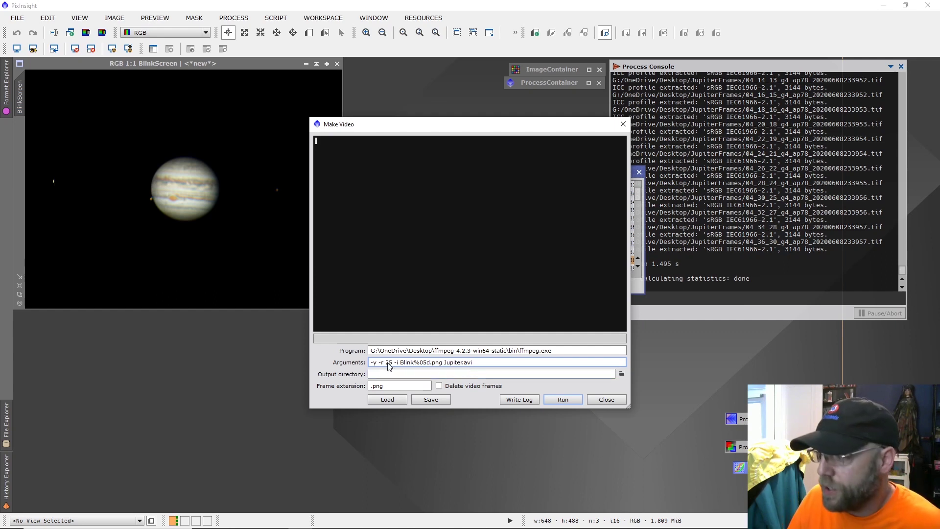
{"action": "left_click_drag", "start_coordinate": [385, 365], "coordinate": [391, 366]}
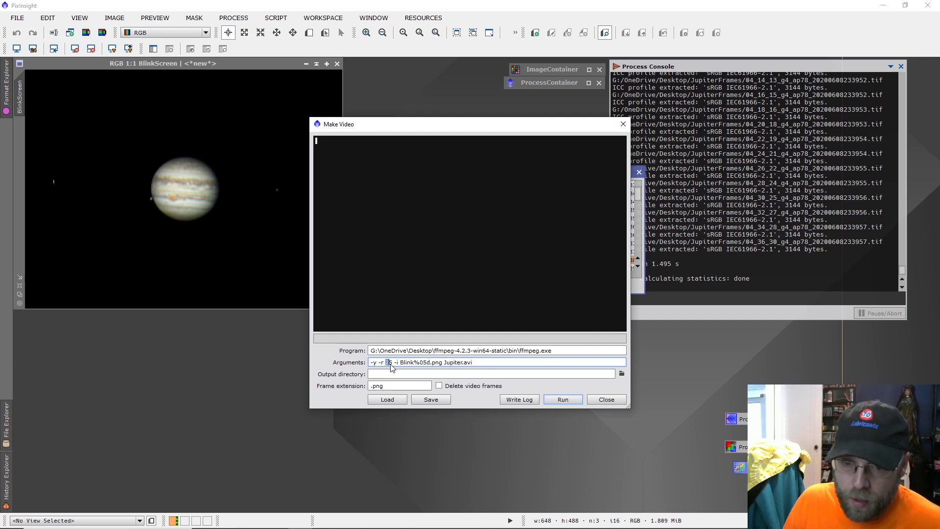
{"action": "type", "text": "10"}
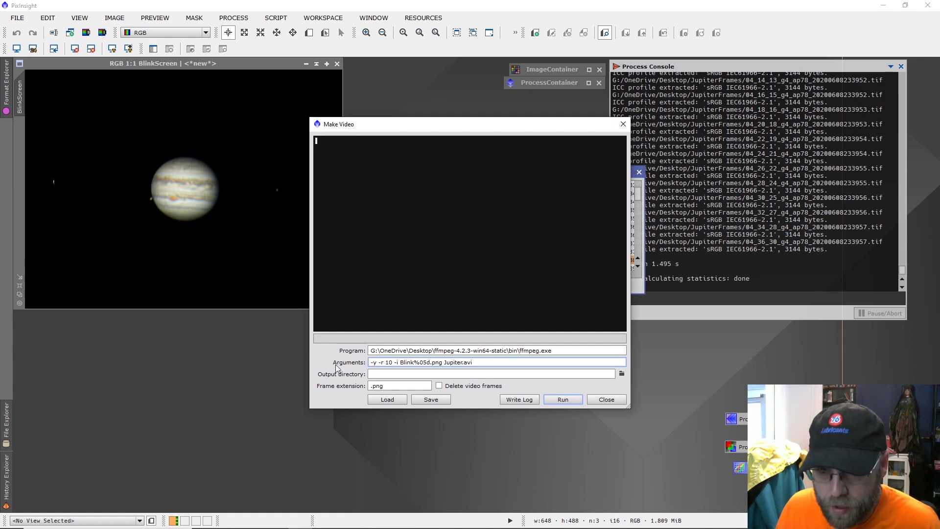
{"action": "left_click", "coordinate": [382, 375]}
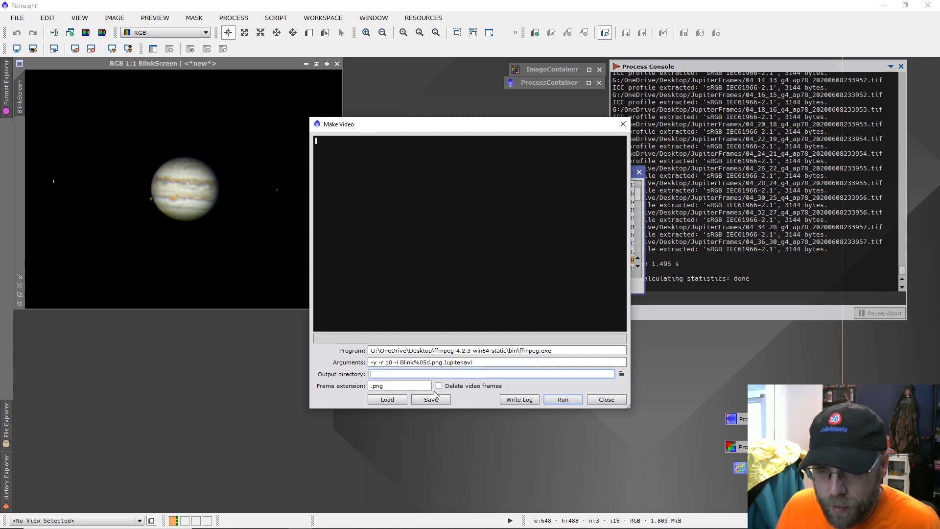
{"action": "left_click", "coordinate": [439, 386]}
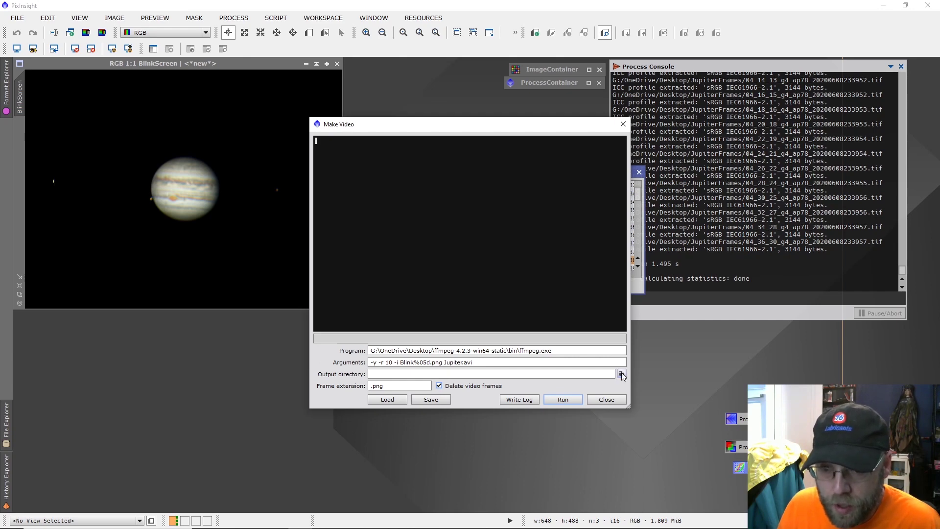
{"action": "left_click", "coordinate": [622, 374]}
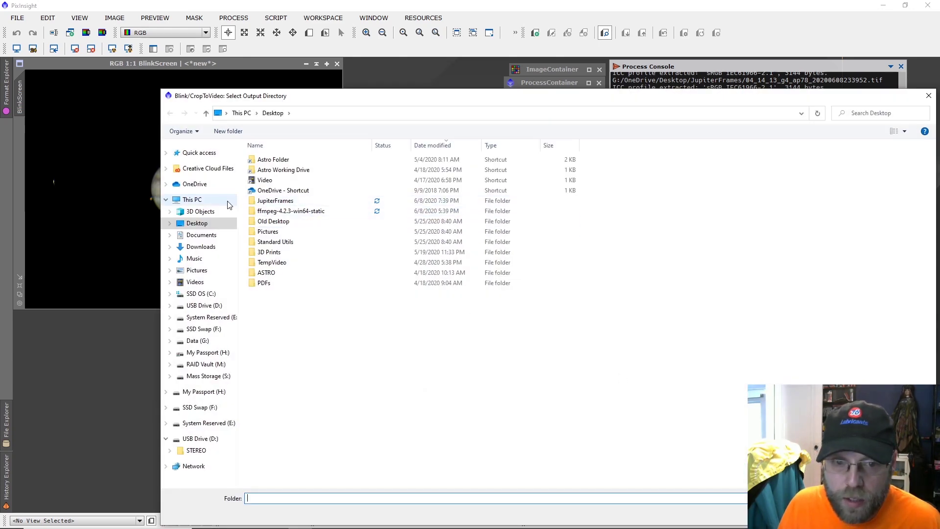
- Set the output directory to Desktop, run ffmpeg to make Jupiter.avi, and close Make Video
{"action": "left_click", "coordinate": [201, 224]}
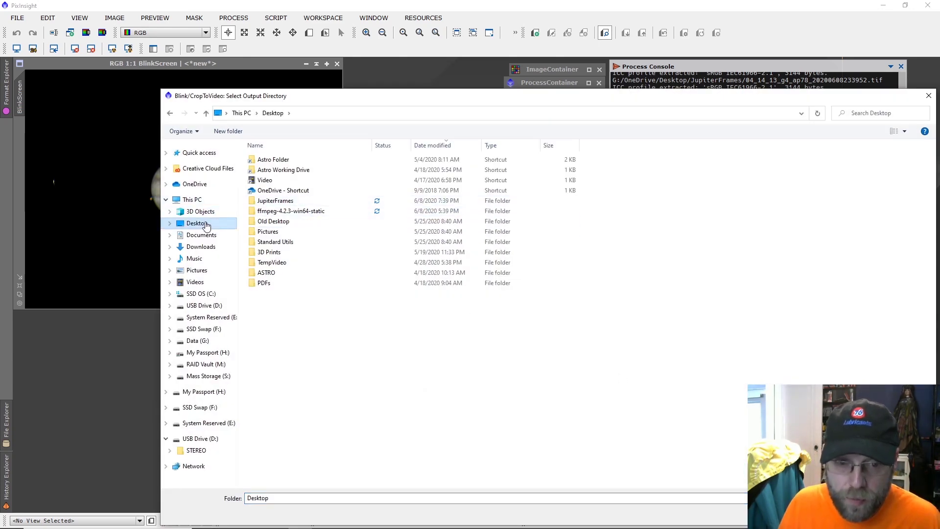
{"action": "key", "text": "Return"}
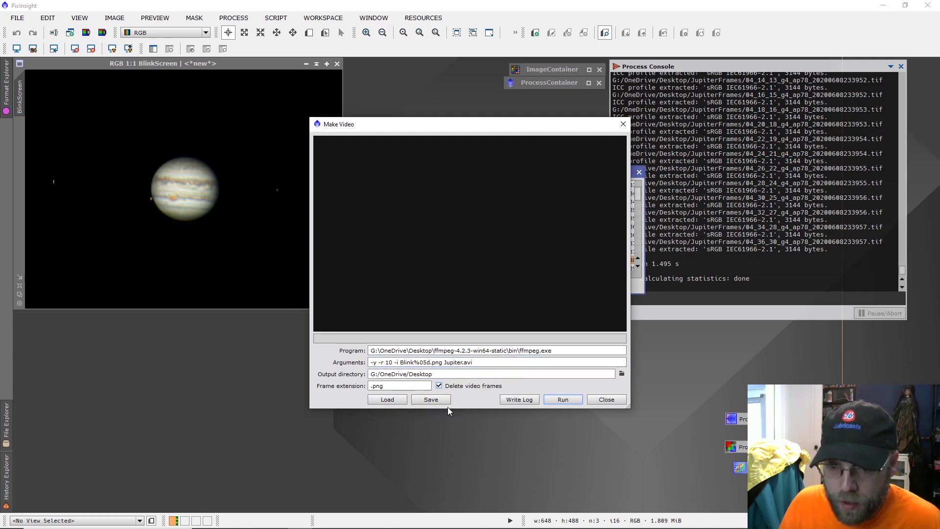
{"action": "left_click", "coordinate": [553, 398]}
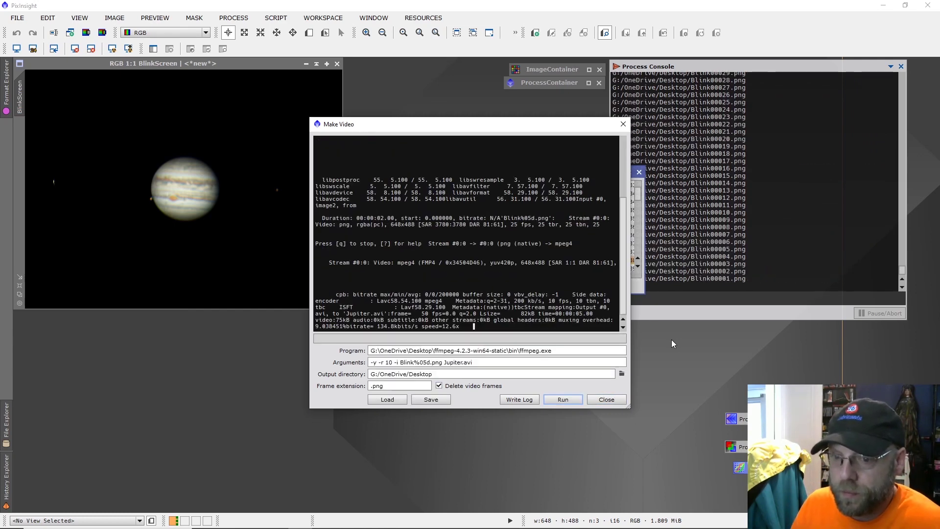
{"action": "left_click", "coordinate": [469, 372]}
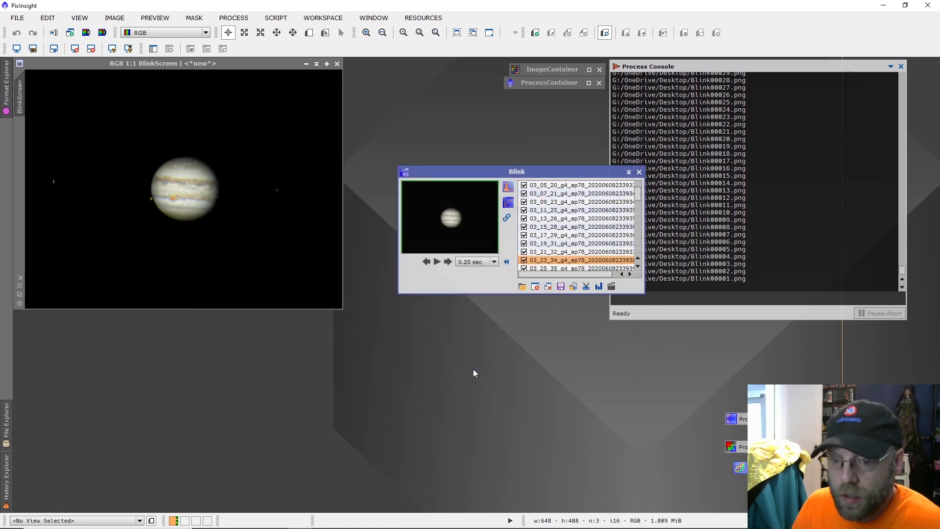
{"action": "left_click", "coordinate": [883, 5]}
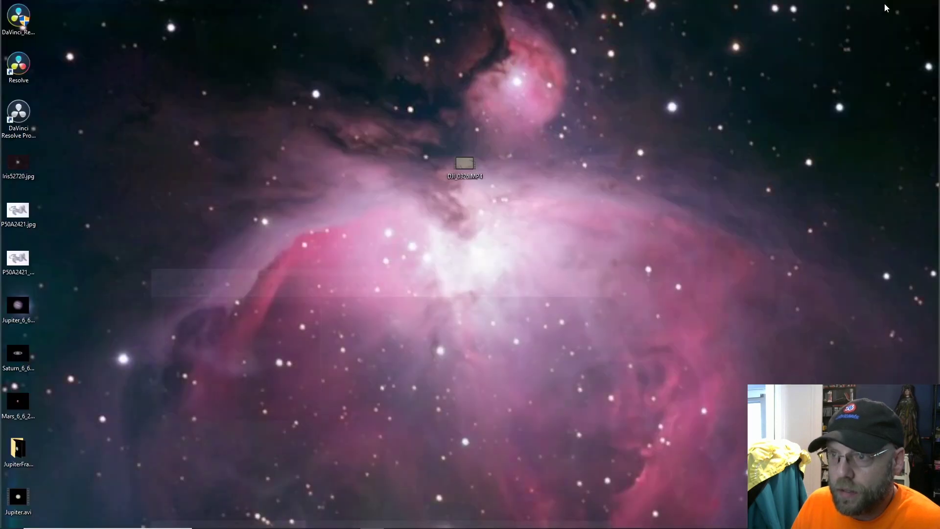
- Open Jupiter.avi from the desktop and play the 10 fps Jupiter time-lapse in Movies & TV
{"action": "double_click", "coordinate": [24, 493]}
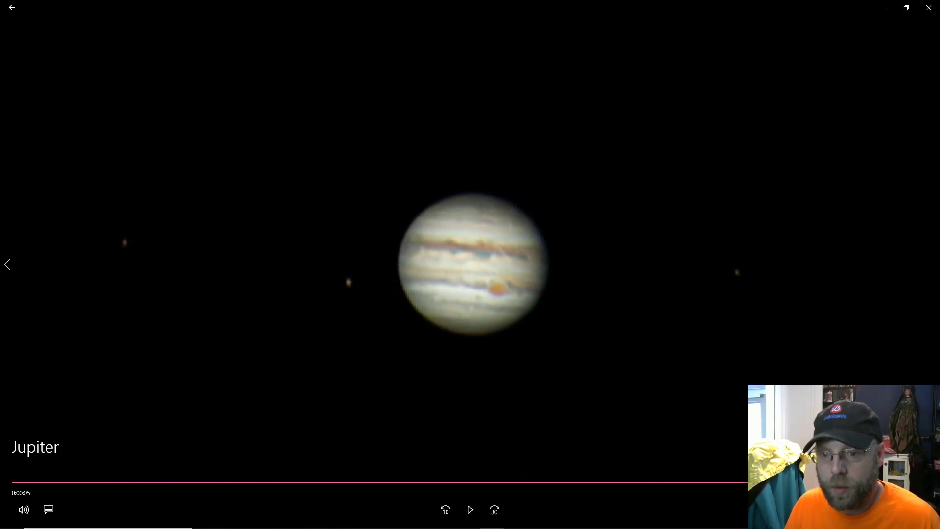
{"action": "left_click", "coordinate": [470, 510]}
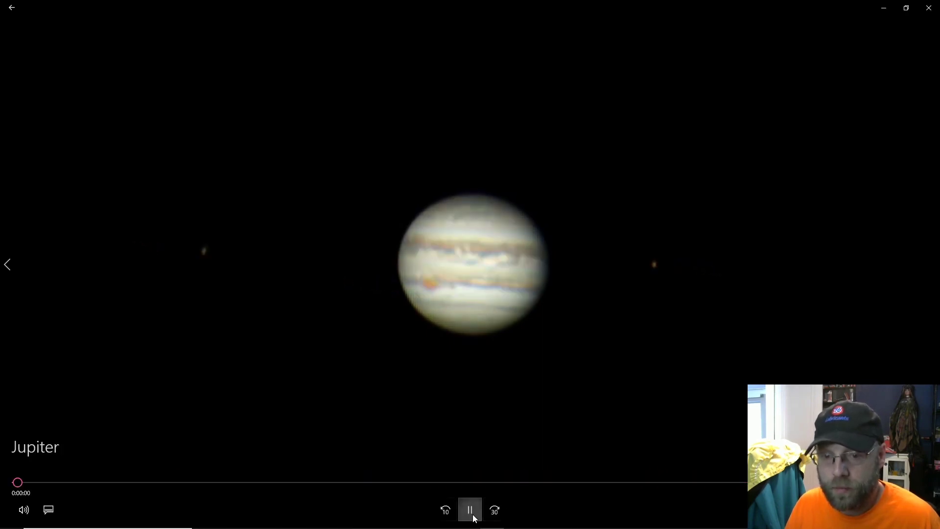